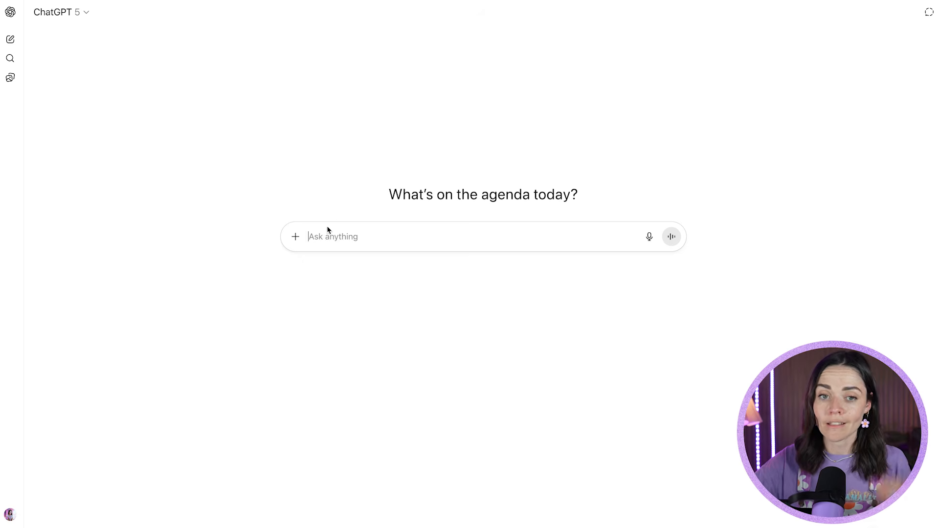
# - Add connected sources to the new chat and open the full list of apps and connectors available to connect
pyautogui.click(294, 237)
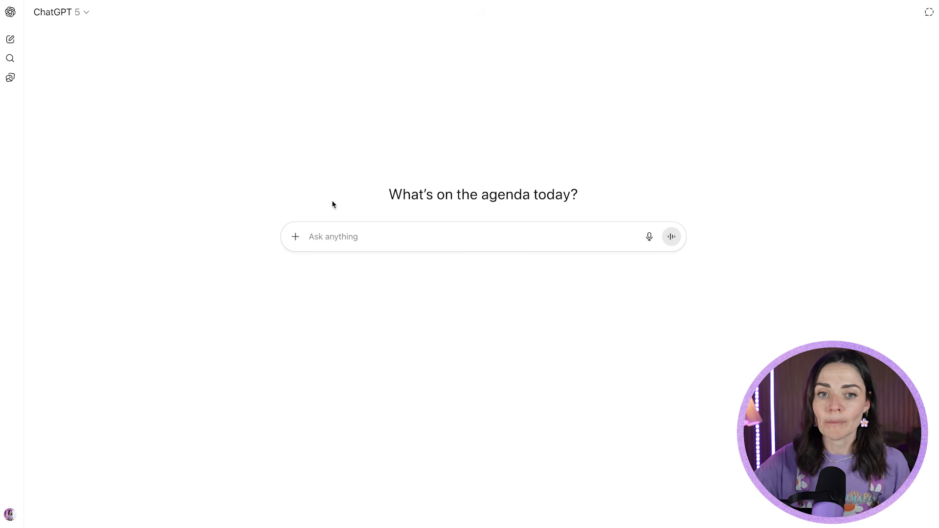
pyautogui.click(296, 237)
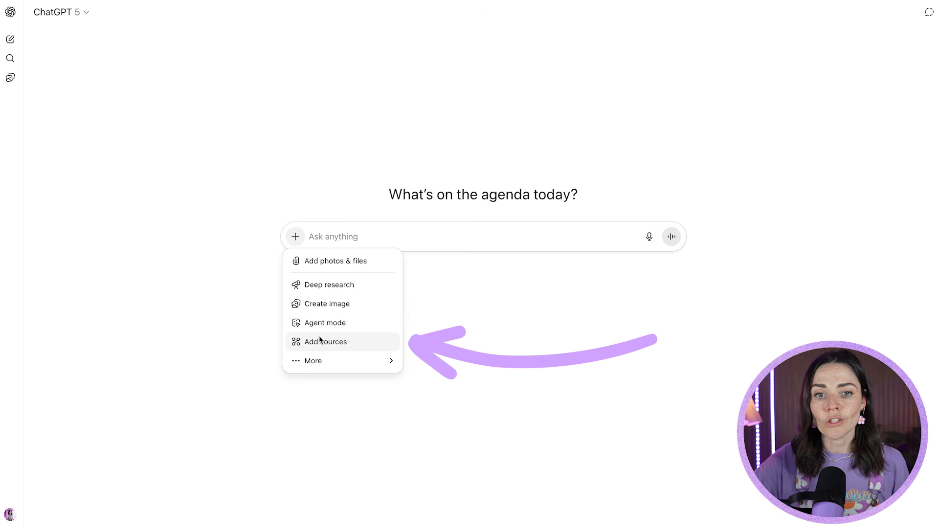
pyautogui.click(353, 341)
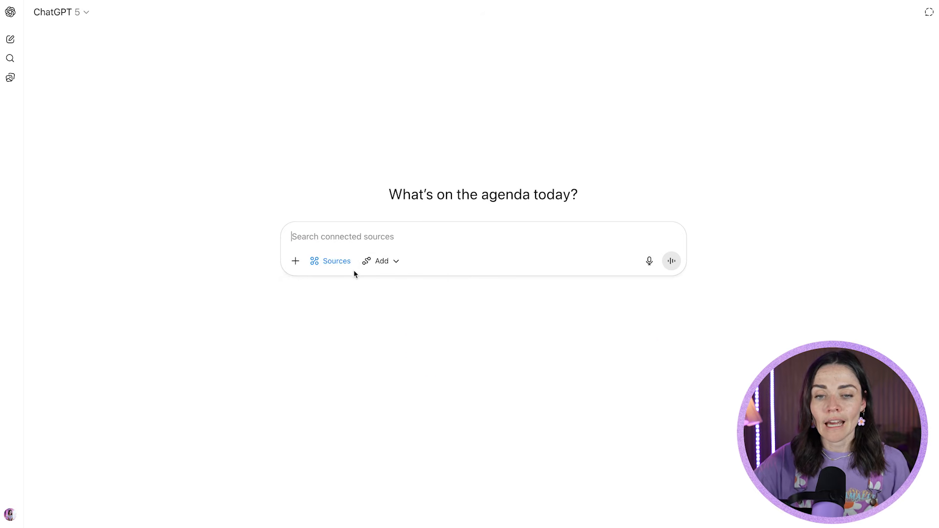
pyautogui.click(397, 261)
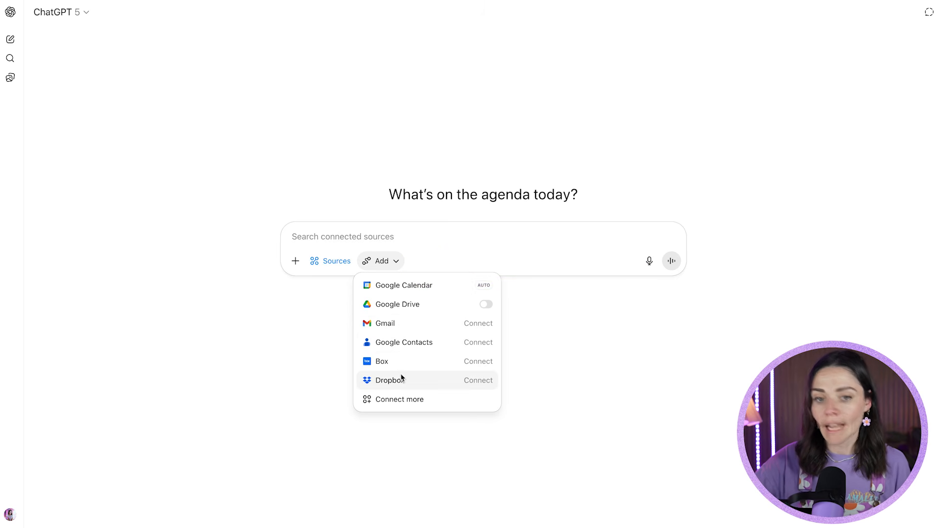
pyautogui.click(405, 402)
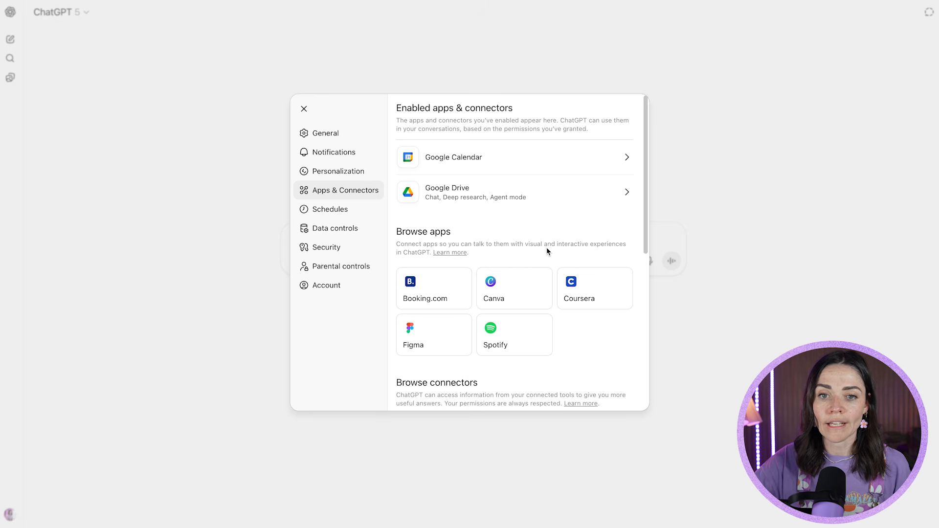
# - Browse the available apps and connectors, start connecting Canva, and continue to its authorization page
pyautogui.scroll(-6, 543, 256)
pyautogui.scroll(7, 489, 230)
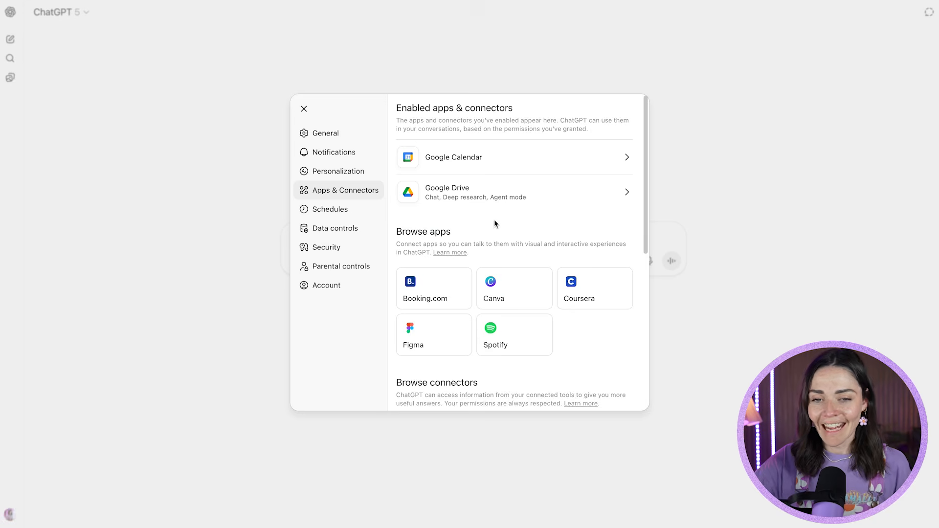
pyautogui.scroll(-3, 508, 224)
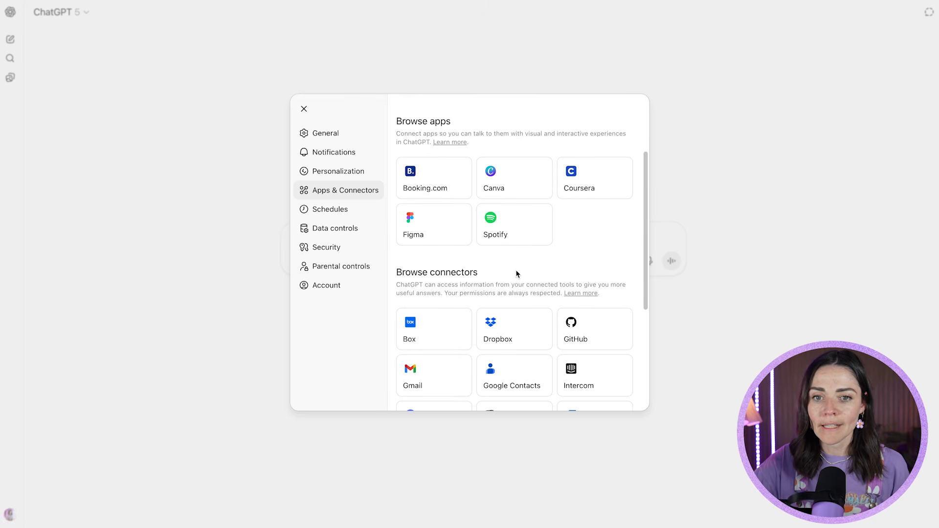
pyautogui.scroll(1, 516, 262)
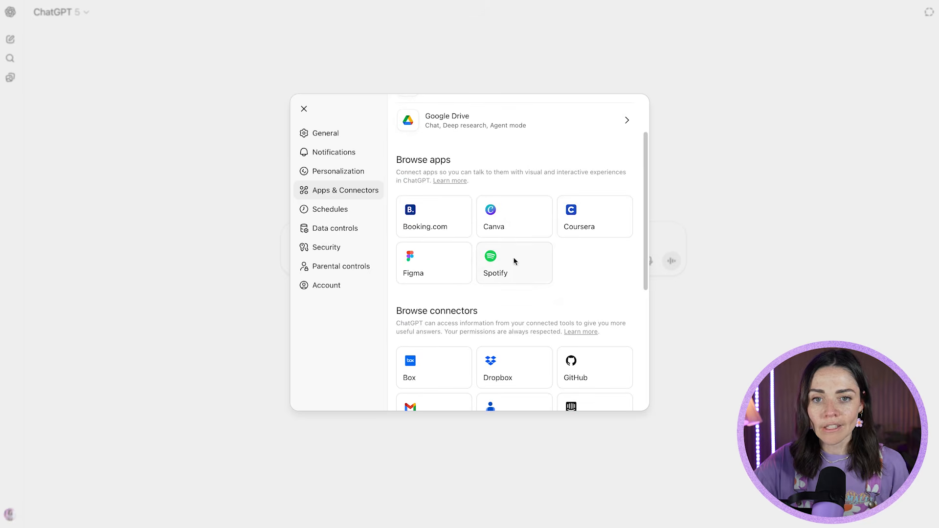
pyautogui.click(498, 223)
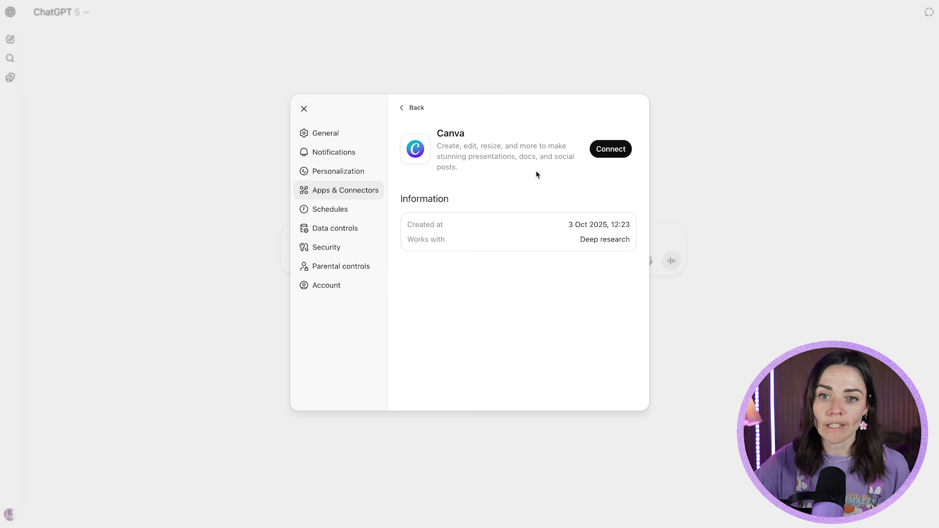
pyautogui.click(607, 155)
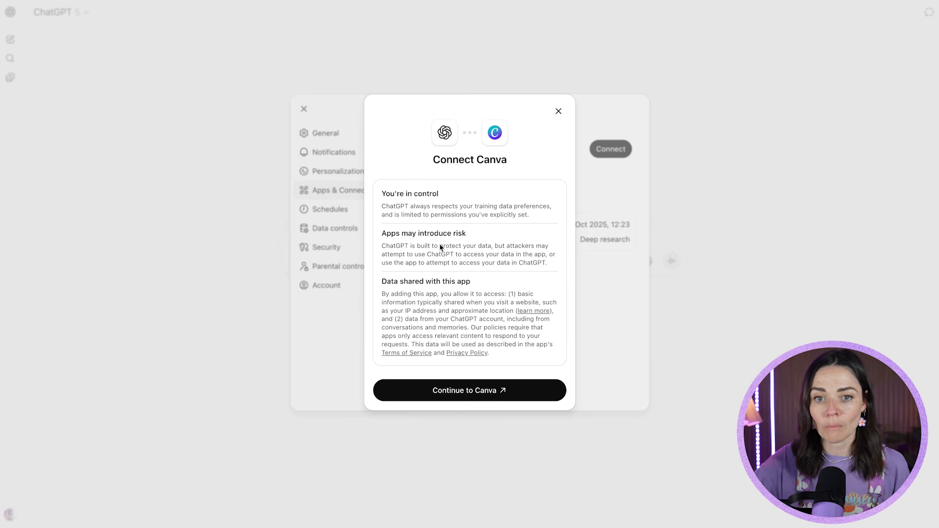
pyautogui.click(454, 395)
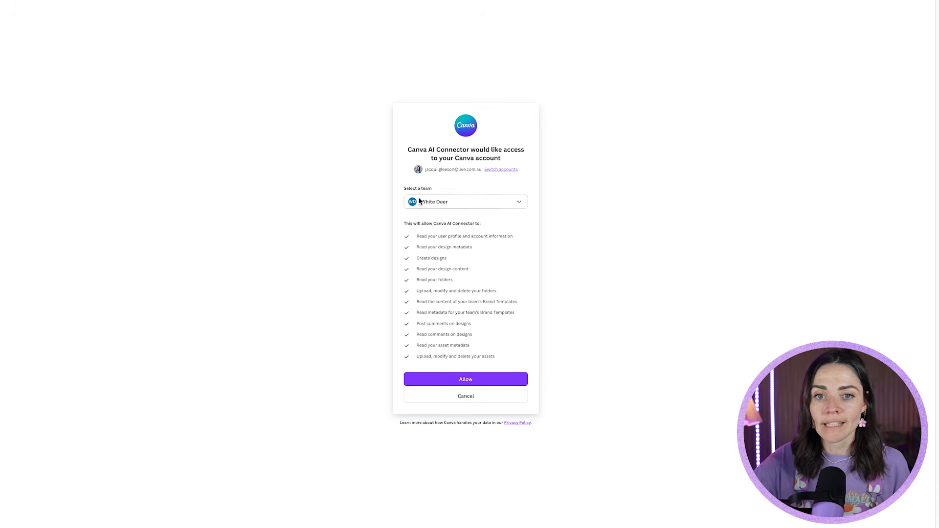
# - Check the team choices, keep White Deer selected, allow Canva AI Connector access to the account, and close the connector settings
pyautogui.click(458, 202)
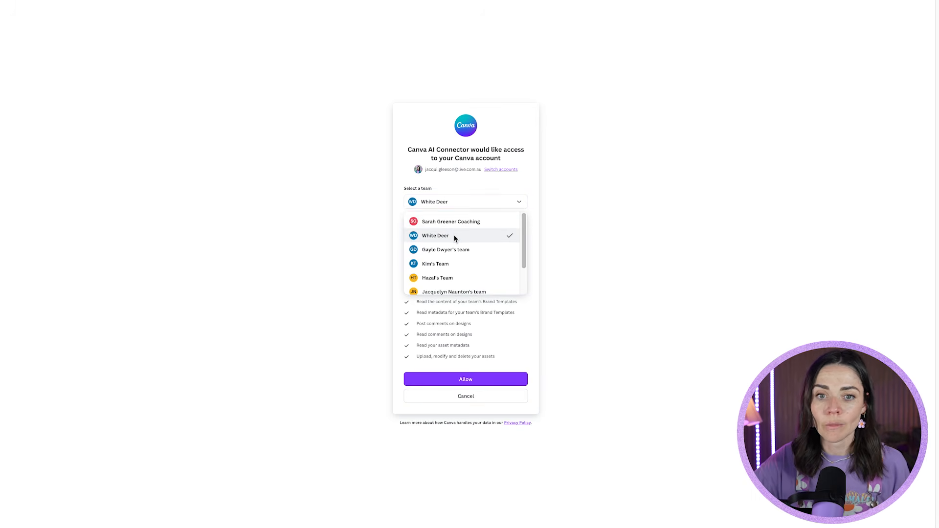
pyautogui.scroll(-2, 453, 238)
pyautogui.scroll(2, 454, 237)
pyautogui.click(727, 272)
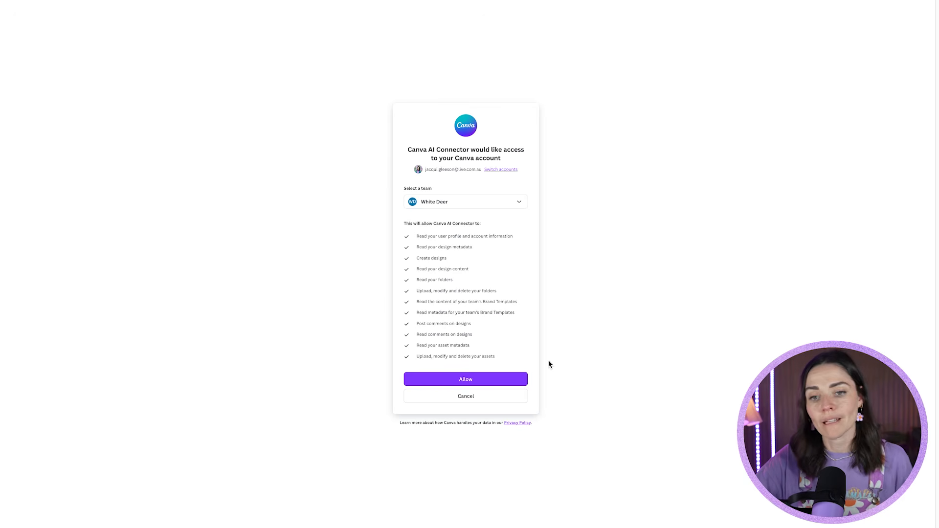
pyautogui.click(485, 381)
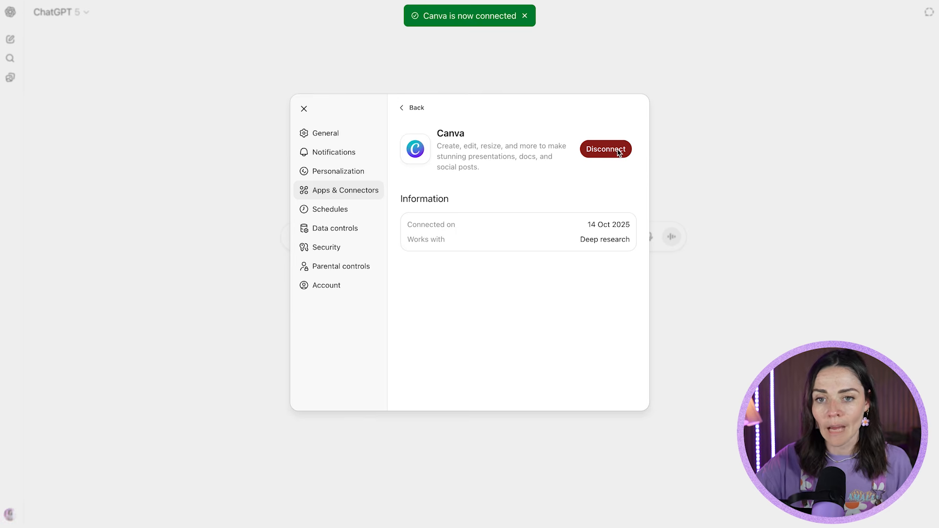
pyautogui.click(713, 125)
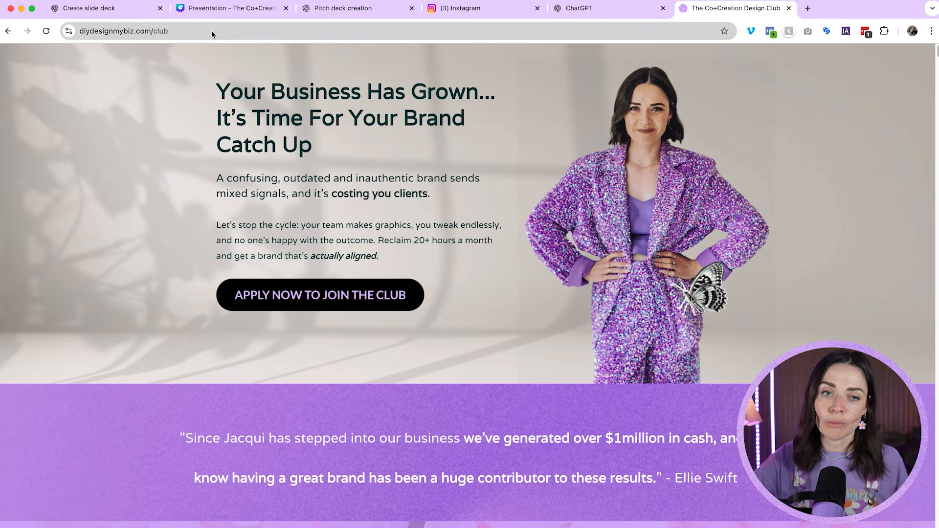
pyautogui.click(198, 30)
pyautogui.hotkey('ctrl', 'c')
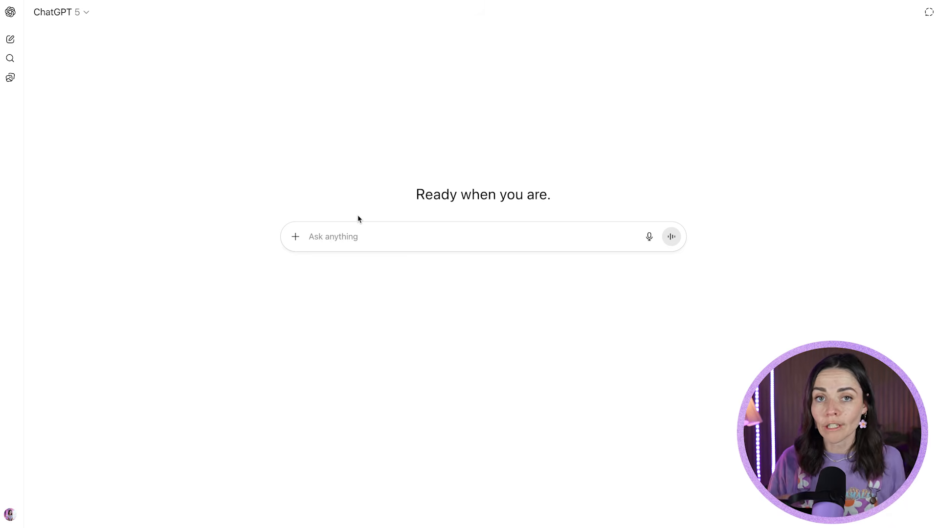
pyautogui.click(352, 234)
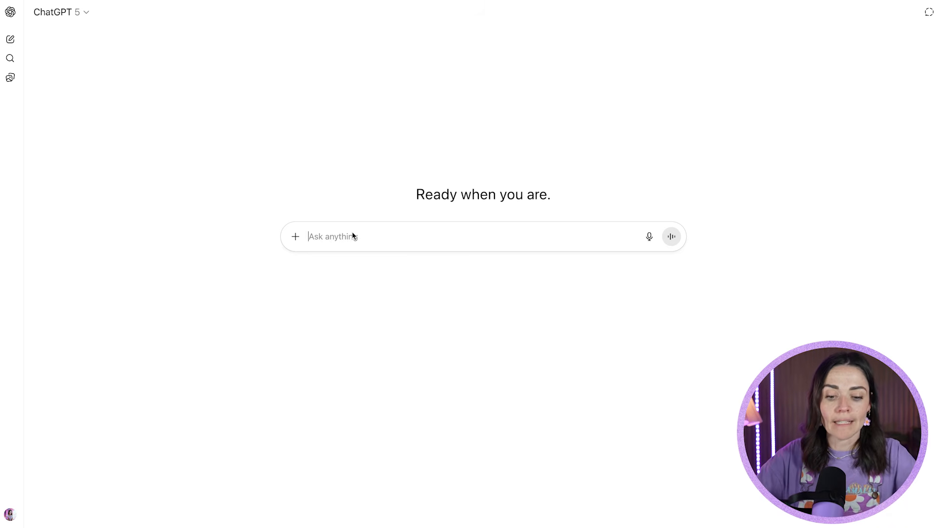
pyautogui.write('create a pitch deck i can send to a potential client letting them know the perks, and pros a')
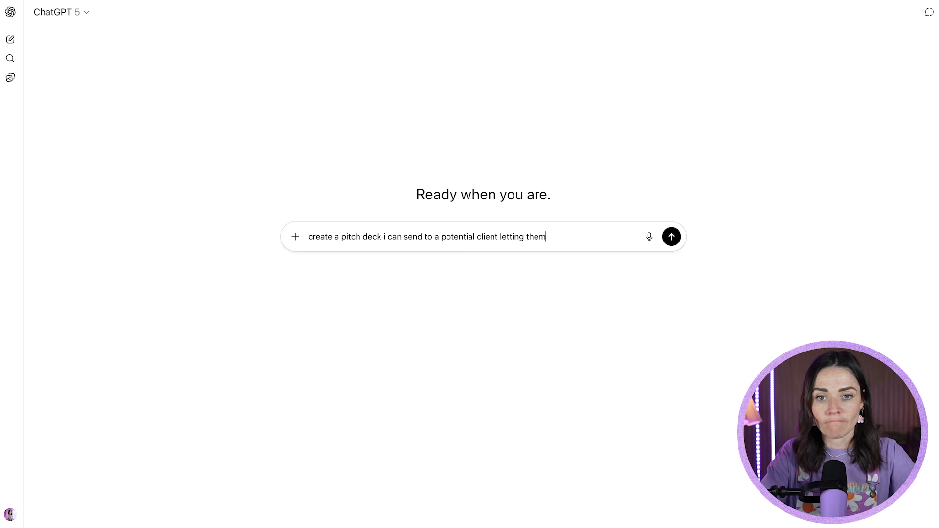
pyautogui.press('BackSpace')
pyautogui.press('BackSpace')
pyautogui.press('BackSpace')
pyautogui.press('BackSpace')
pyautogui.press('BackSpace')
pyautogui.press('BackSpace')
pyautogui.write('about the Co+Creation Design Club. Make it inspiring, exciting,')
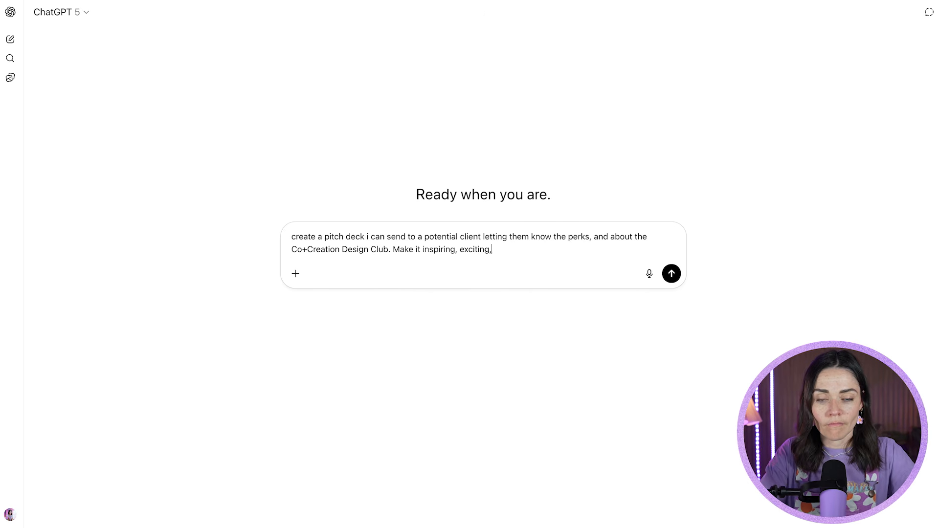
pyautogui.write(' and give them everything they need to know in order to join. Please read this web ')
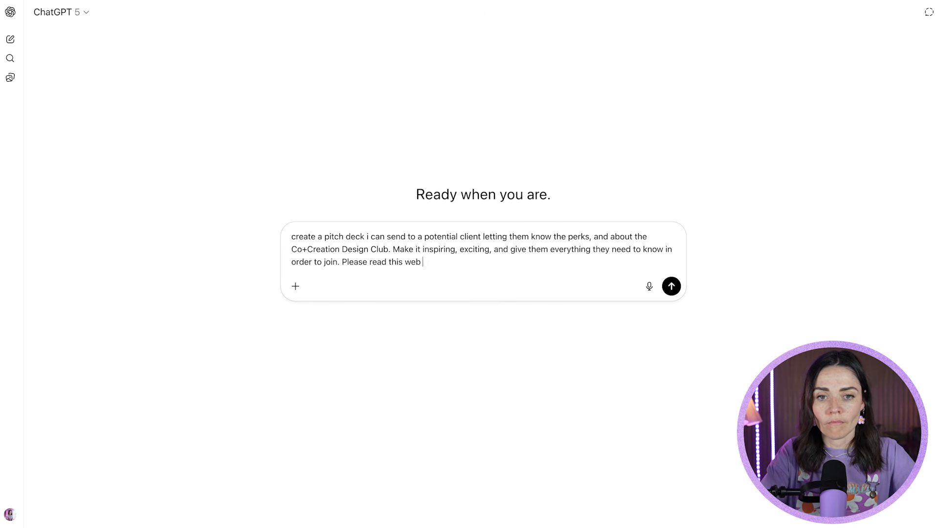
pyautogui.write('page to learn all about it:')
pyautogui.hotkey('ctrl', 'v')
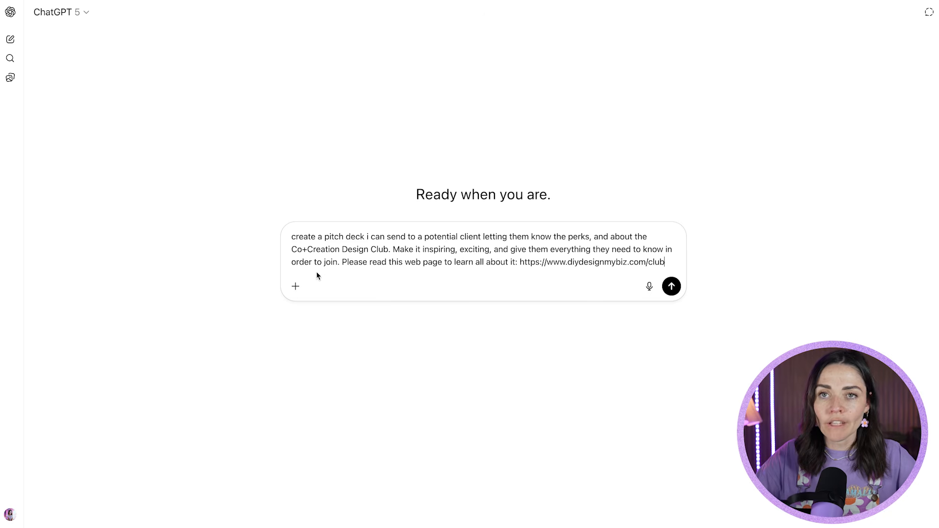
pyautogui.click(676, 287)
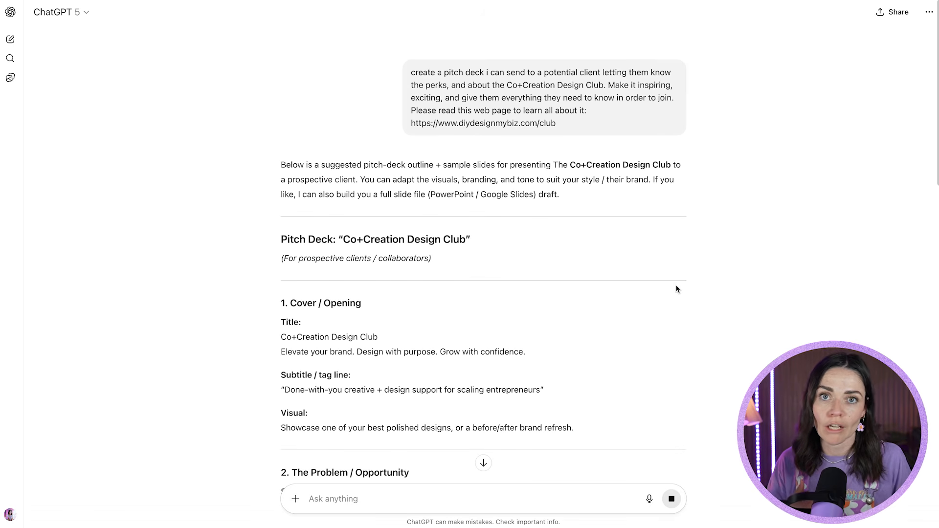
# - Review the generated pitch deck outline slide by slide, from the cover through the call to action
pyautogui.scroll(-5, 401, 221)
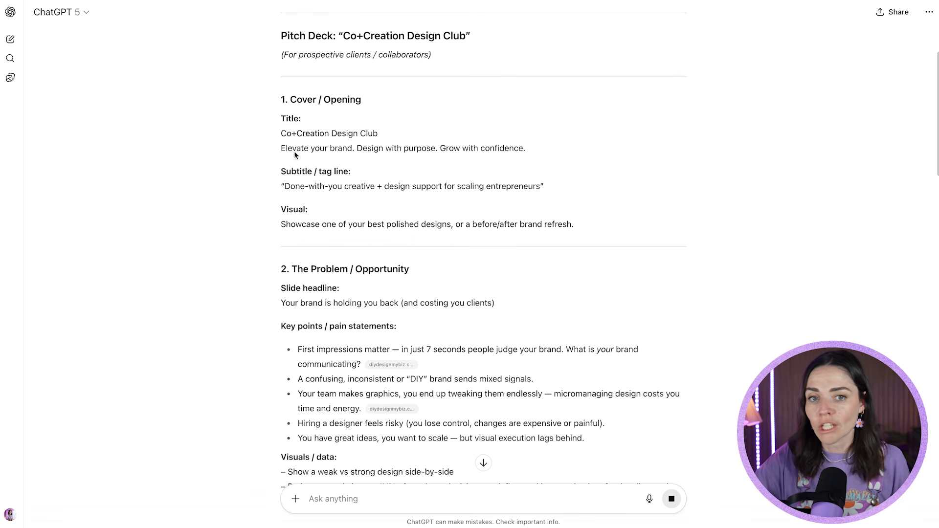
pyautogui.scroll(-4, 296, 171)
pyautogui.scroll(-4, 290, 191)
pyautogui.scroll(-2, 290, 192)
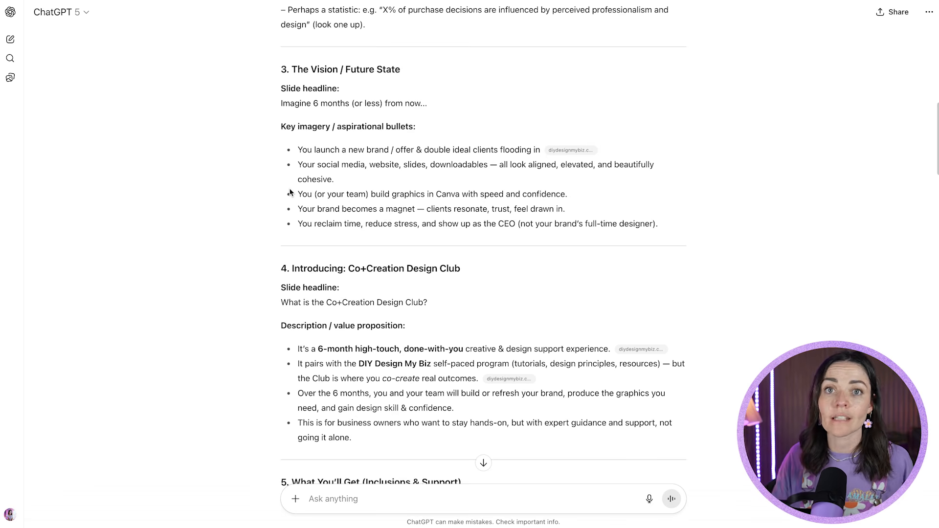
pyautogui.scroll(-3, 290, 192)
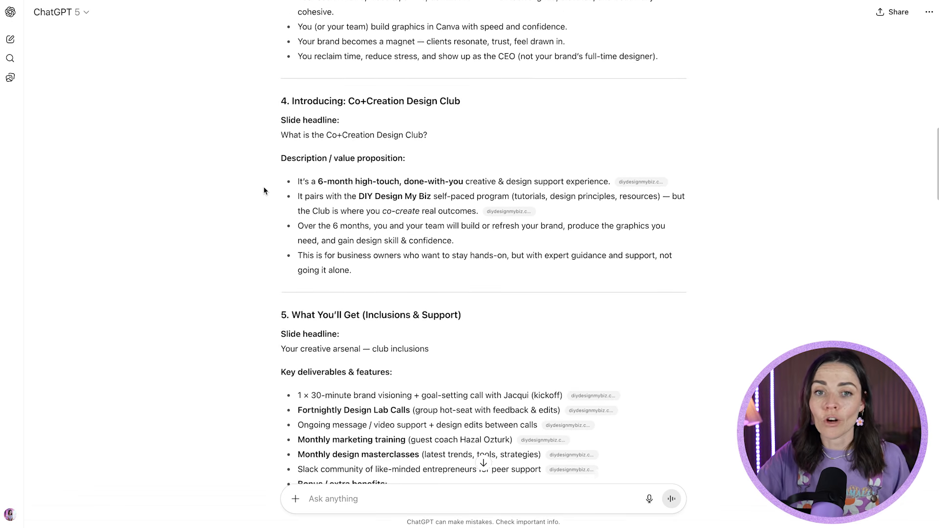
pyautogui.scroll(-4, 267, 193)
pyautogui.scroll(-6, 343, 190)
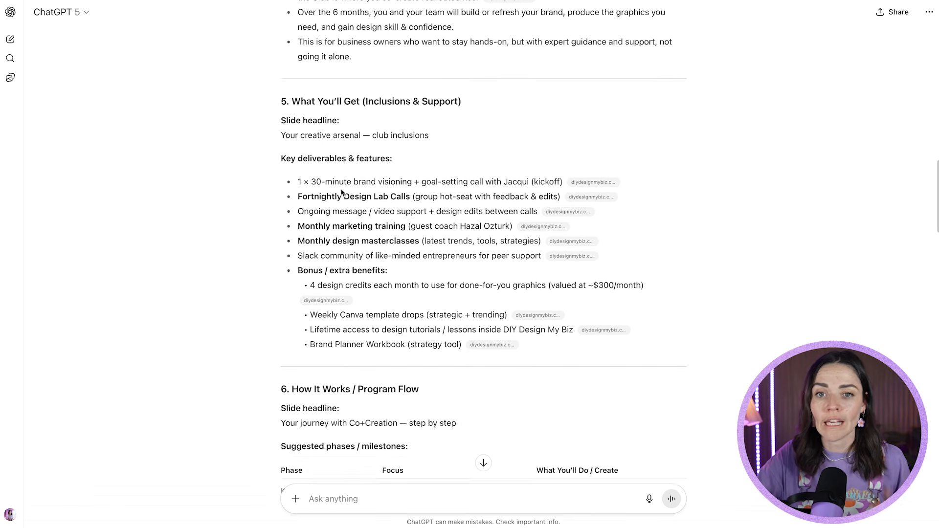
pyautogui.scroll(-20, 338, 202)
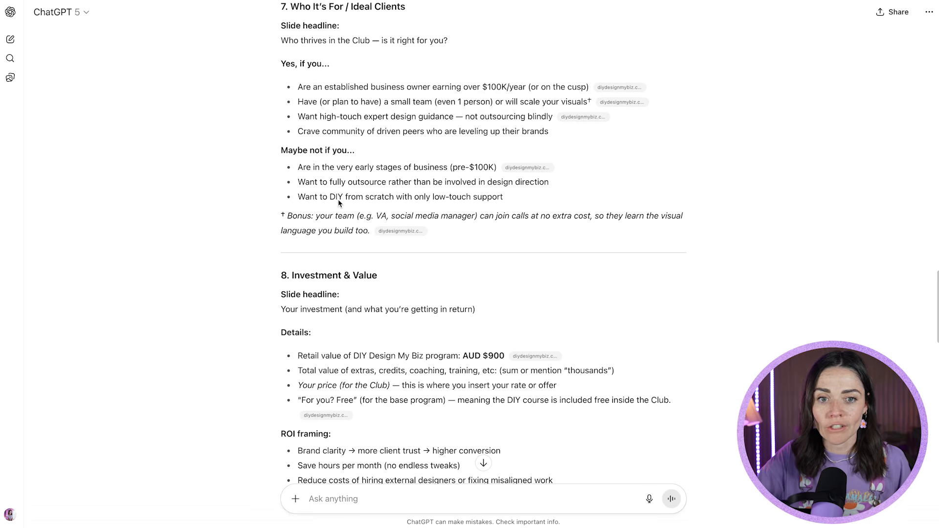
pyautogui.scroll(-10, 338, 200)
# - Ask to keep everything in the pitch deck as is, except remove any Em dashes and corporate sounding language and replace accordingly
pyautogui.write('this is perfect. Please remov')
pyautogui.press('BackSpace')
pyautogui.press('BackSpace')
pyautogui.press('BackSpace')
pyautogui.press('BackSpace')
pyautogui.press('BackSpace')
pyautogui.write('keep everything as is, except remove any Em dashes and corporate sounding language and replace accordingly.')
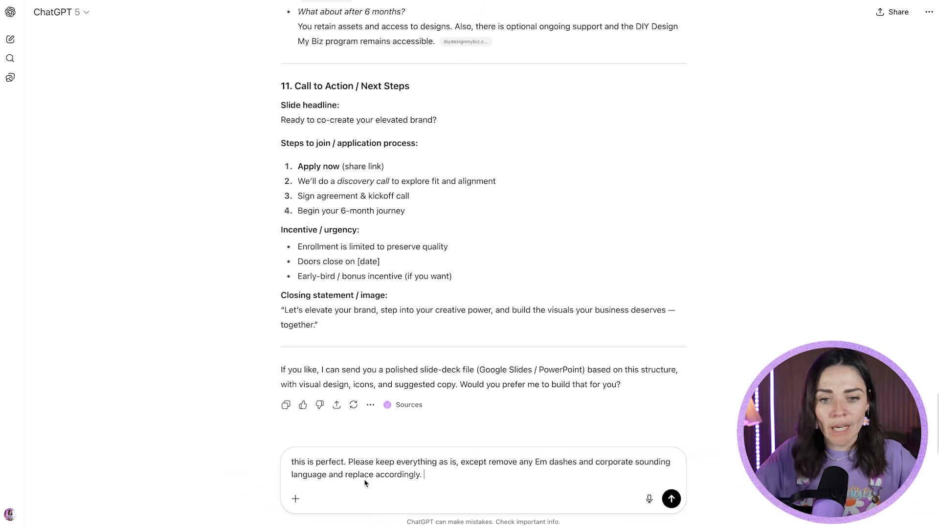
pyautogui.scroll(10, 489, 331)
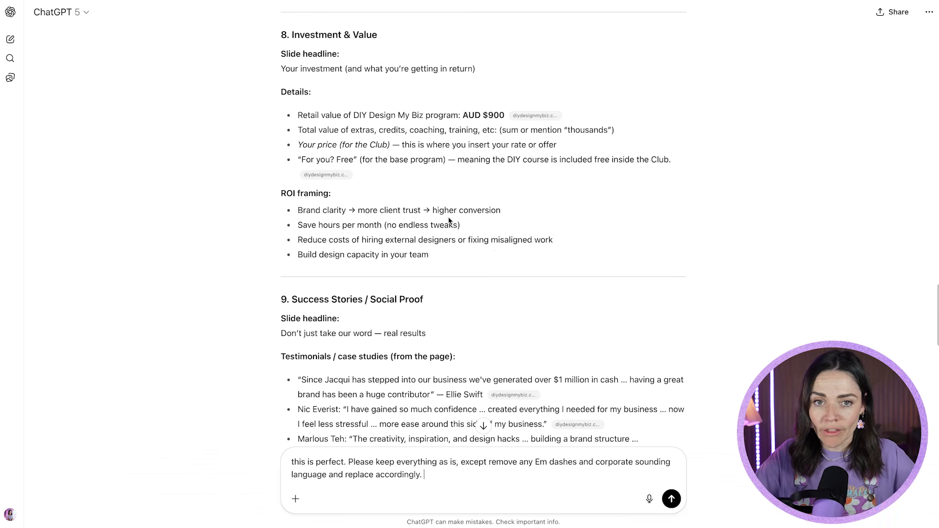
pyautogui.scroll(-6, 492, 241)
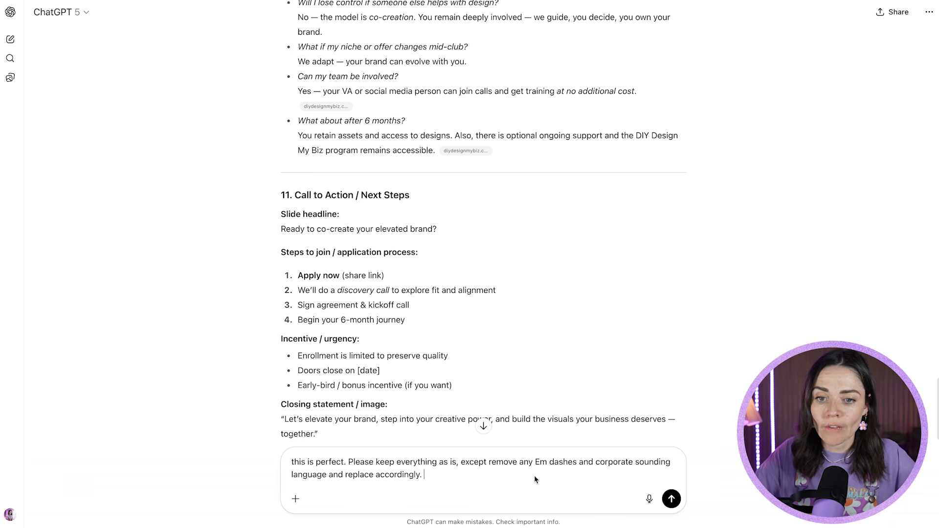
pyautogui.doubleClick(670, 420)
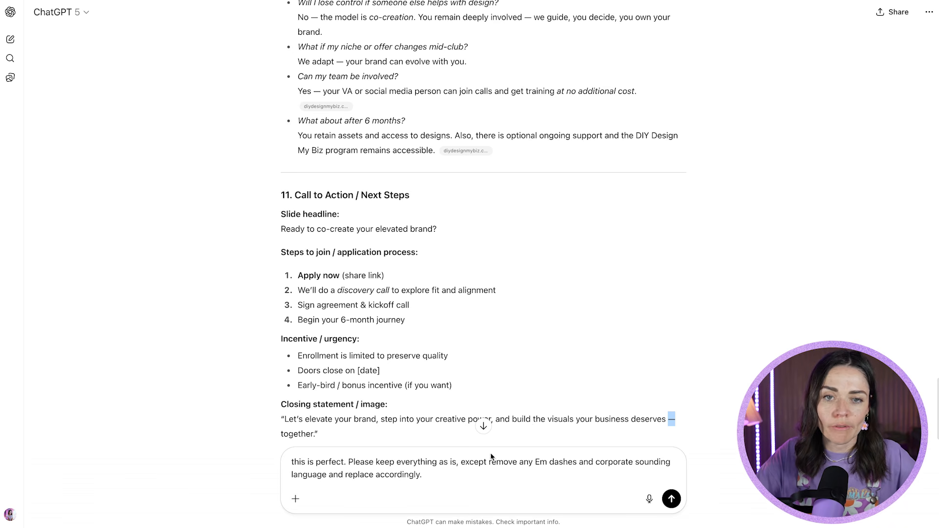
pyautogui.scroll(3, 523, 329)
pyautogui.scroll(-6, 524, 329)
pyautogui.click(671, 499)
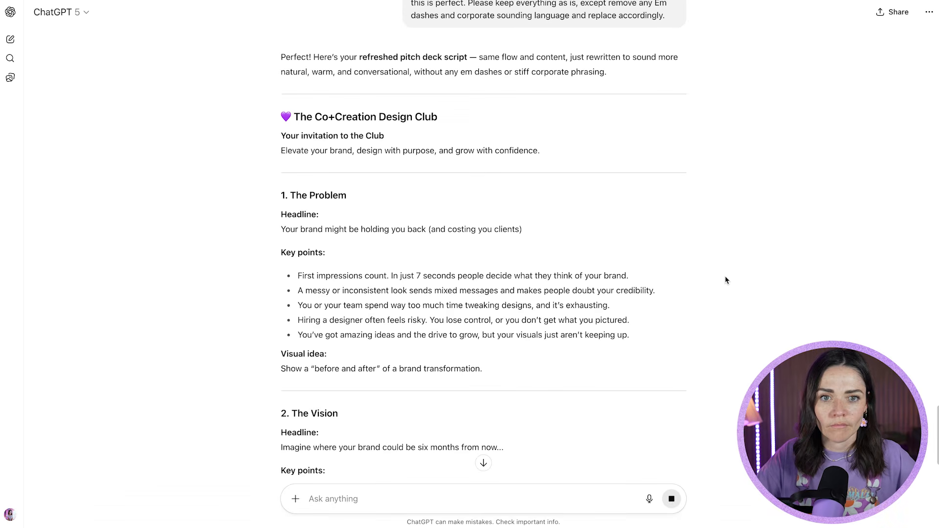
# - Review the rewritten pitch deck script and highlight the purple colour code #d1a3ff in the closing offer
pyautogui.scroll(-6, 725, 275)
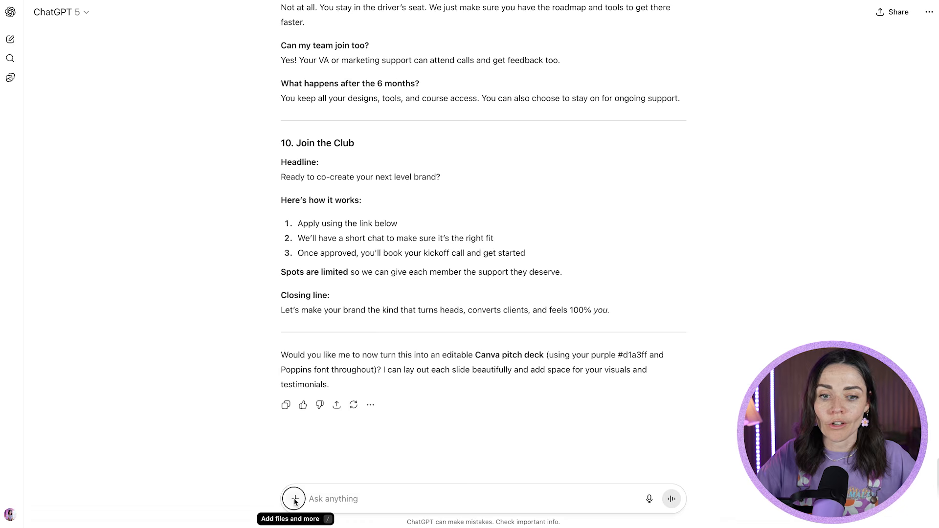
pyautogui.scroll(15, 413, 376)
pyautogui.scroll(-15, 390, 305)
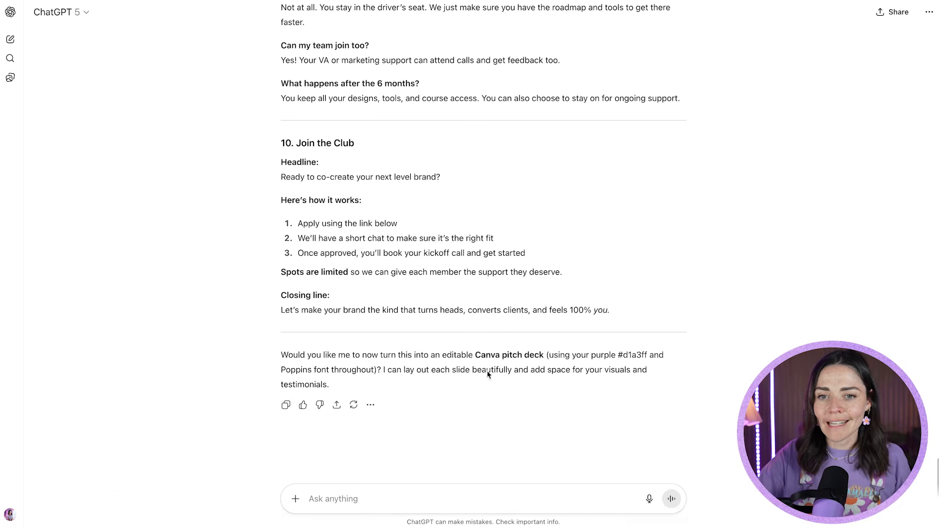
pyautogui.moveTo(590, 356); pyautogui.dragTo(645, 358)
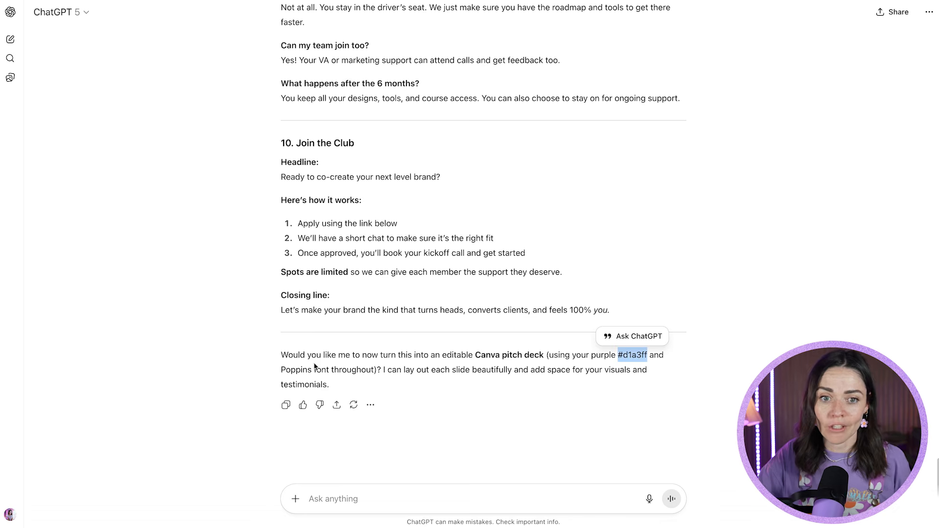
# - Request a purple and playful pitch deck designed in Canva that uses the exact text written above
pyautogui.moveTo(312, 370); pyautogui.dragTo(283, 372)
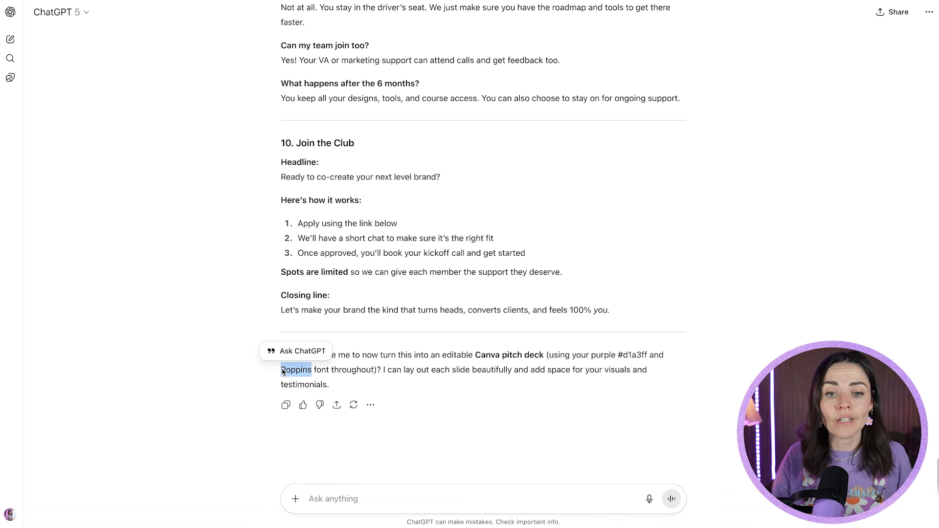
pyautogui.write("yes please, design a pitch deck in canva. make sure it uses this exact text you've written avo")
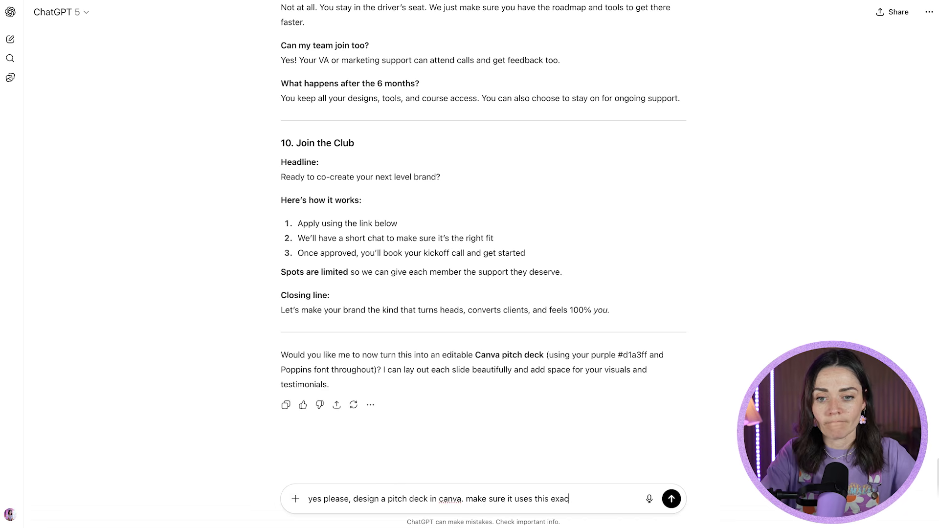
pyautogui.press('BackSpace')
pyautogui.press('BackSpace')
pyautogui.write('bov')
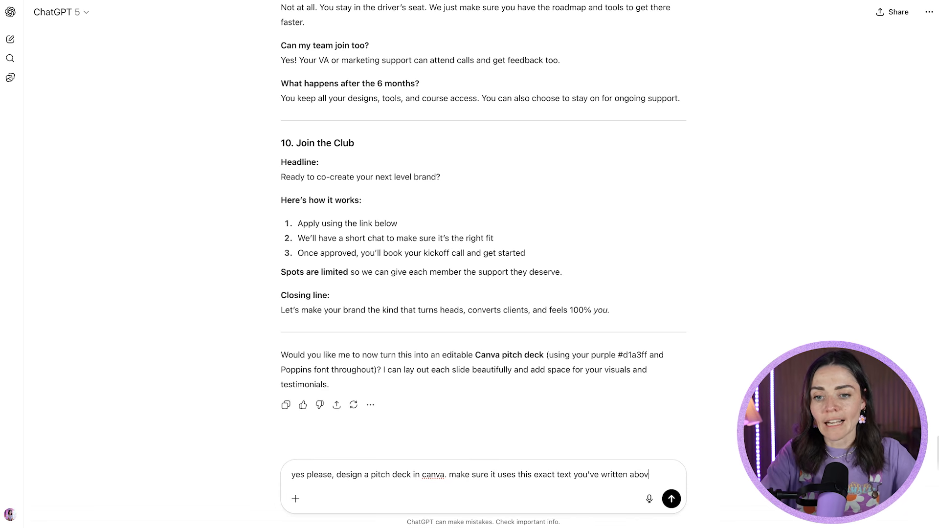
pyautogui.write('e.')
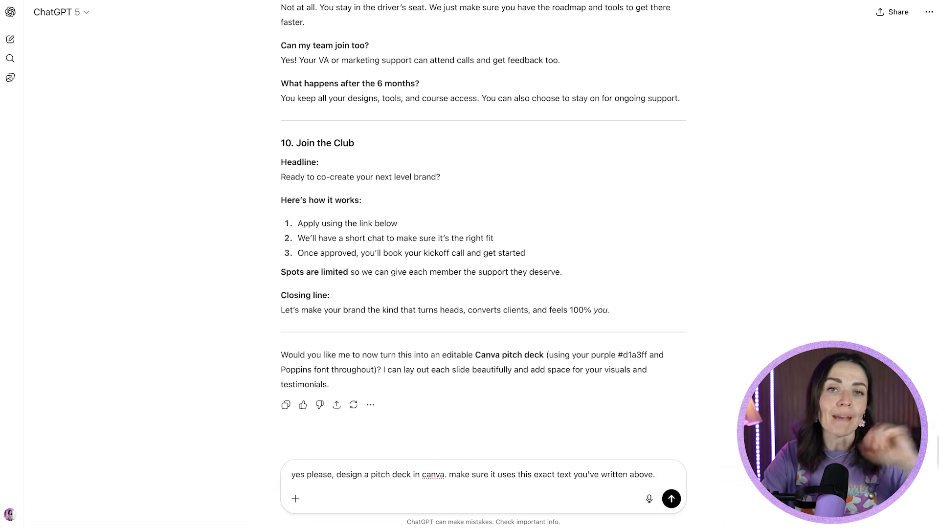
pyautogui.write('make the design purple and playful.')
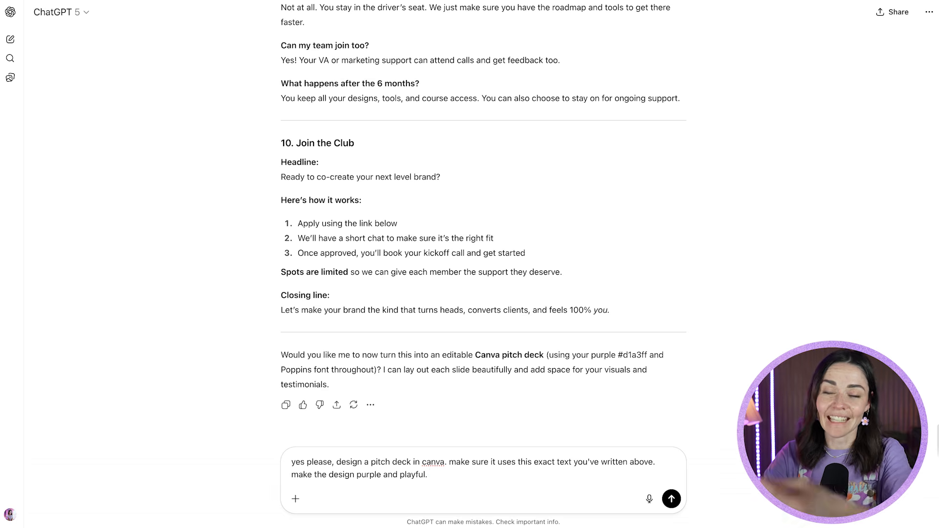
pyautogui.click(672, 501)
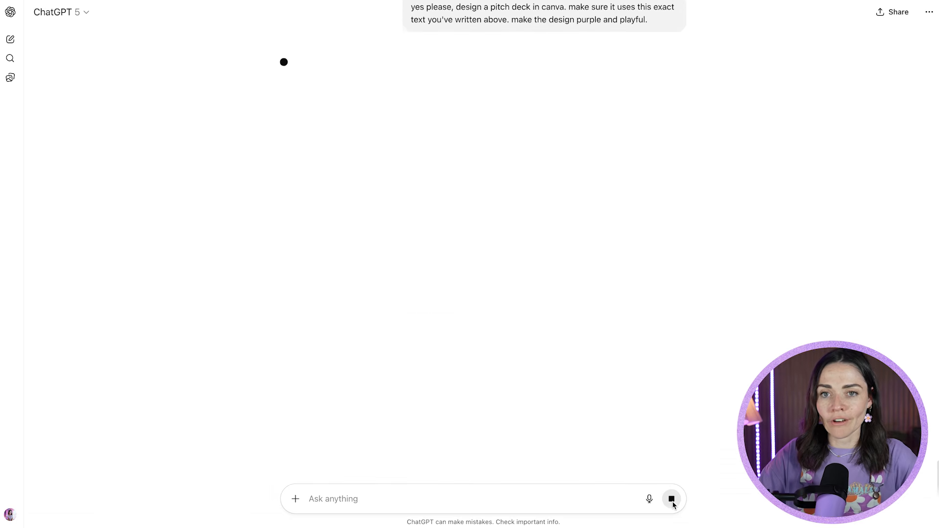
# - Stop the code response and move the pitch deck request from the sent message into a new, unsent prompt
pyautogui.scroll(2, 753, 280)
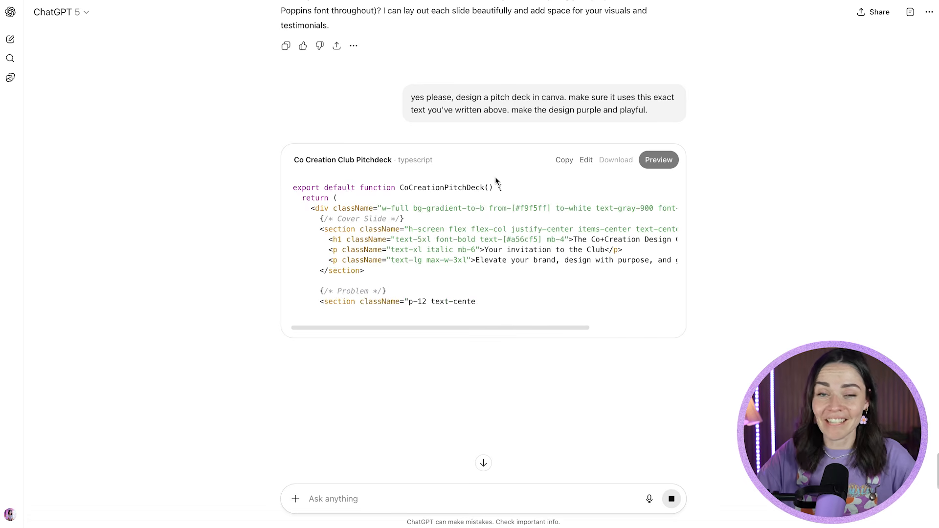
pyautogui.click(672, 498)
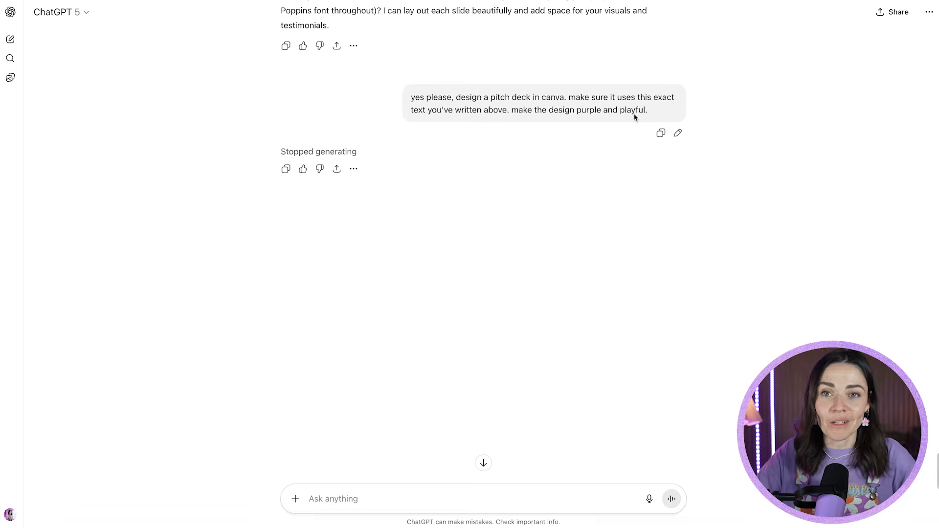
pyautogui.click(678, 133)
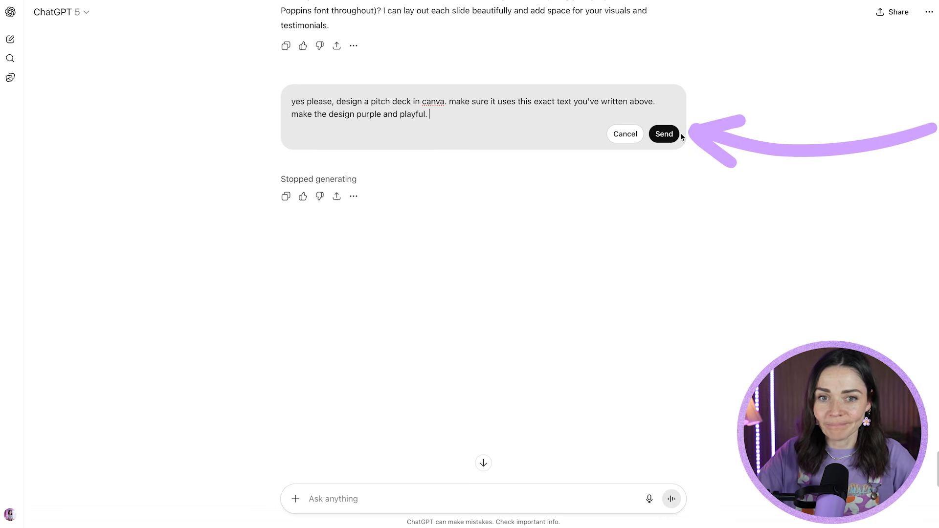
pyautogui.tripleClick(481, 121)
pyautogui.hotkey('ctrl', 'c')
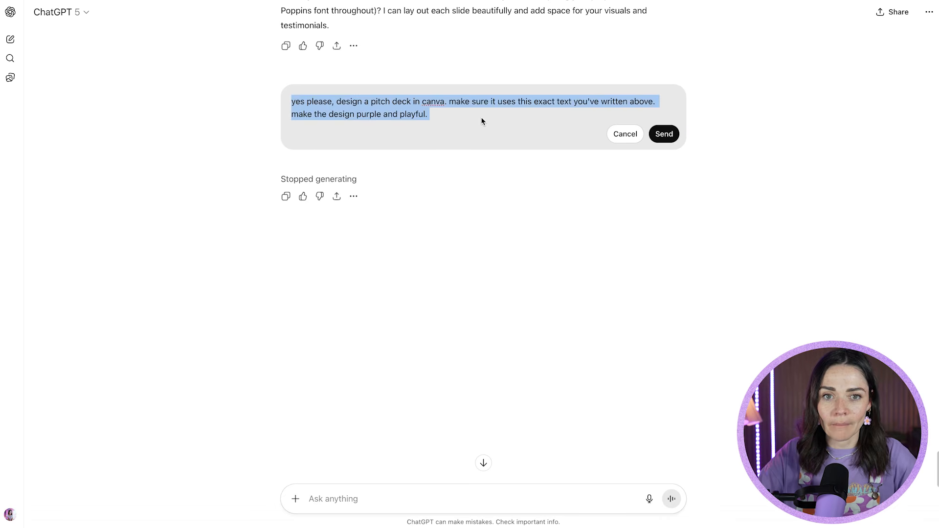
pyautogui.press('BackSpace')
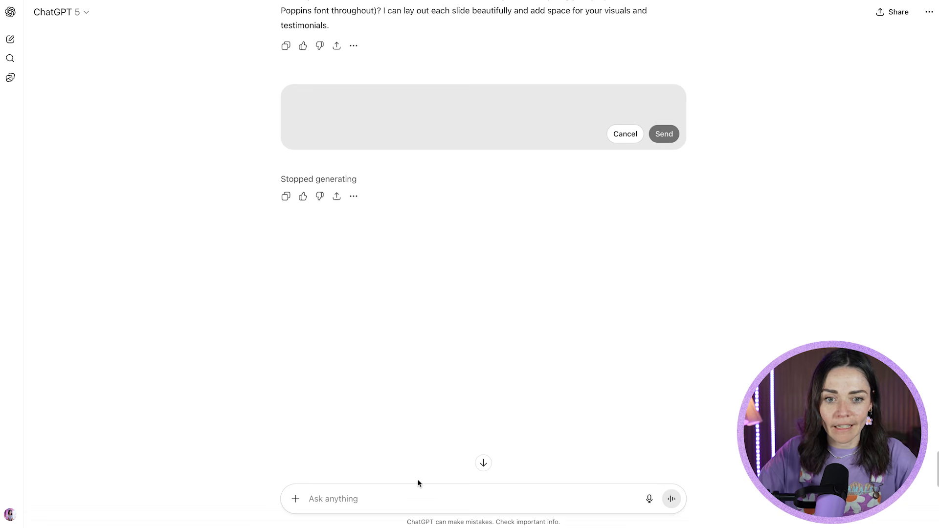
pyautogui.click(342, 499)
pyautogui.hotkey('ctrl', 'v')
pyautogui.click(295, 499)
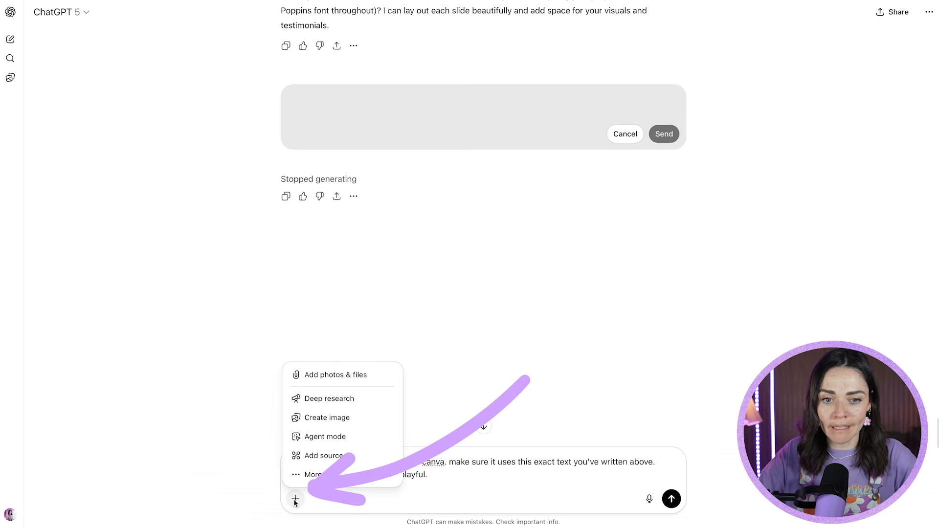
pyautogui.moveTo(314, 473)
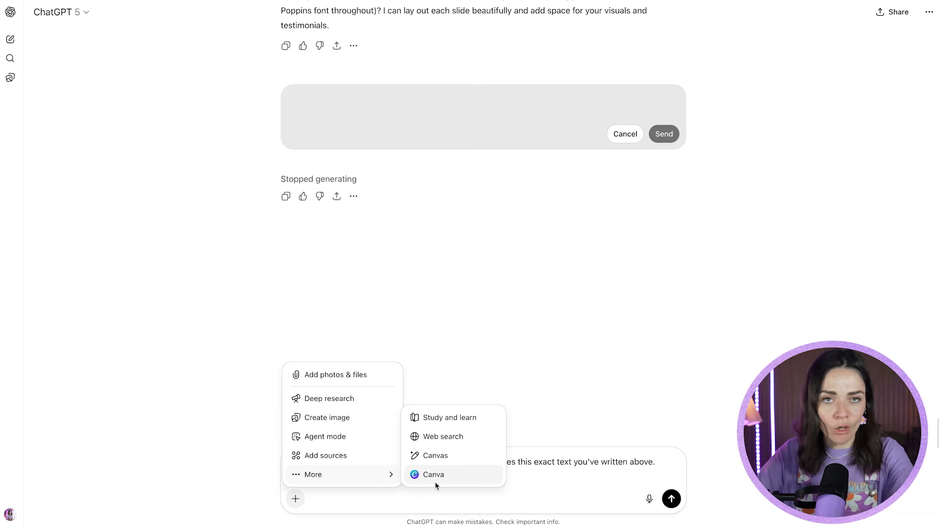
pyautogui.click(174, 426)
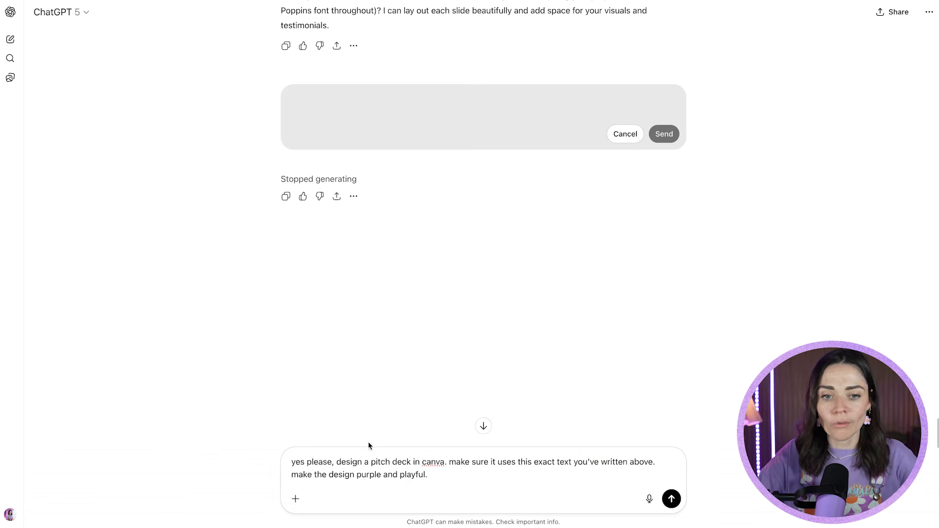
pyautogui.scroll(15, 440, 368)
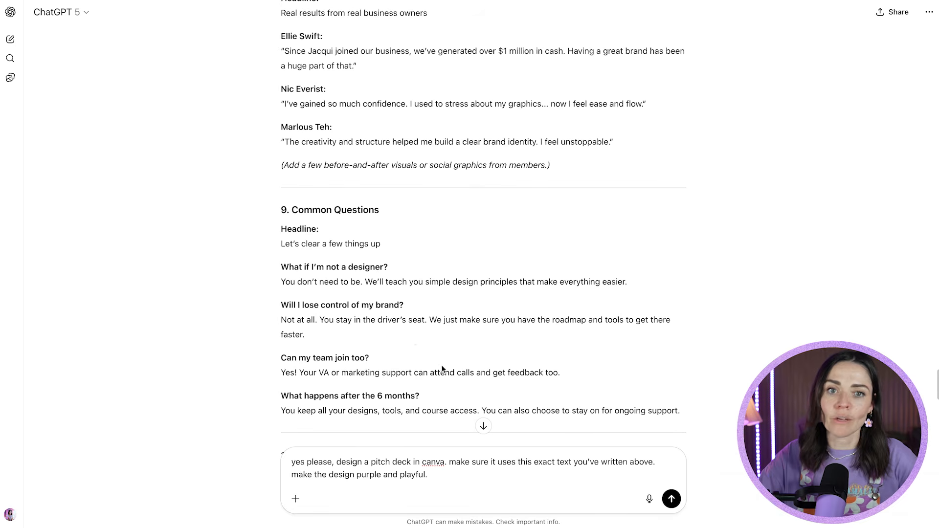
pyautogui.scroll(-8, 413, 339)
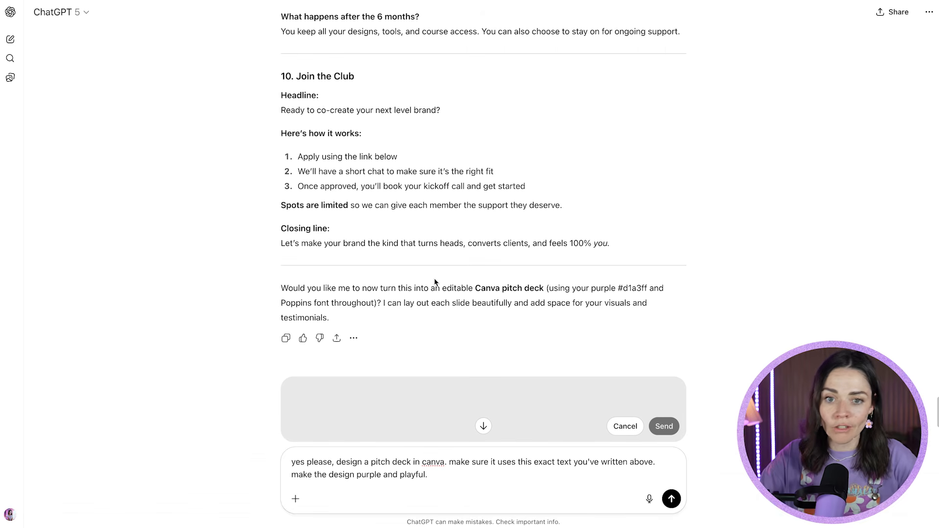
# - Attach the Canva app to the pitch deck request and send it
pyautogui.click(295, 499)
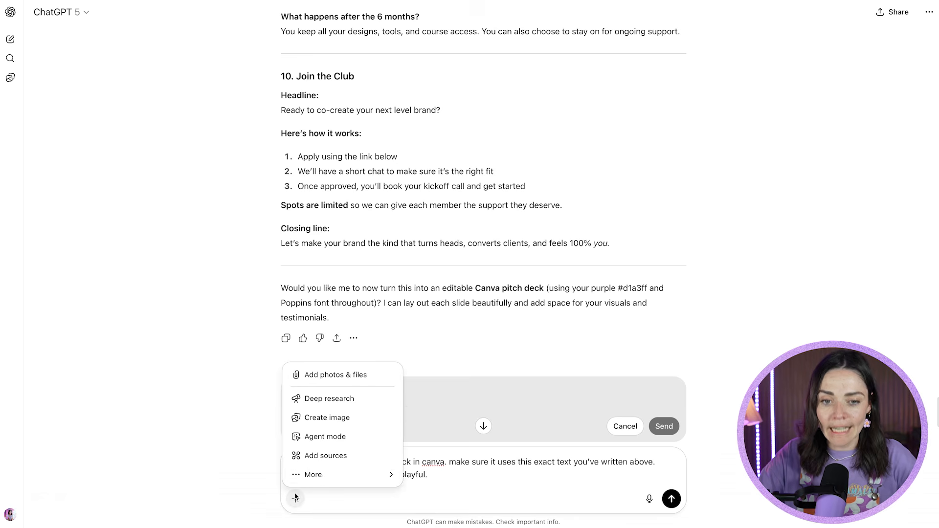
pyautogui.moveTo(323, 474)
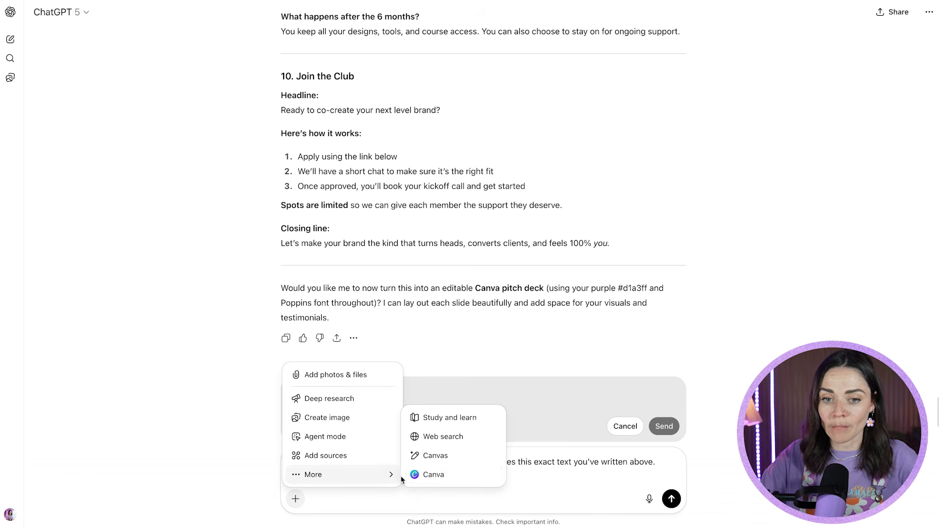
pyautogui.click(427, 475)
pyautogui.write('.')
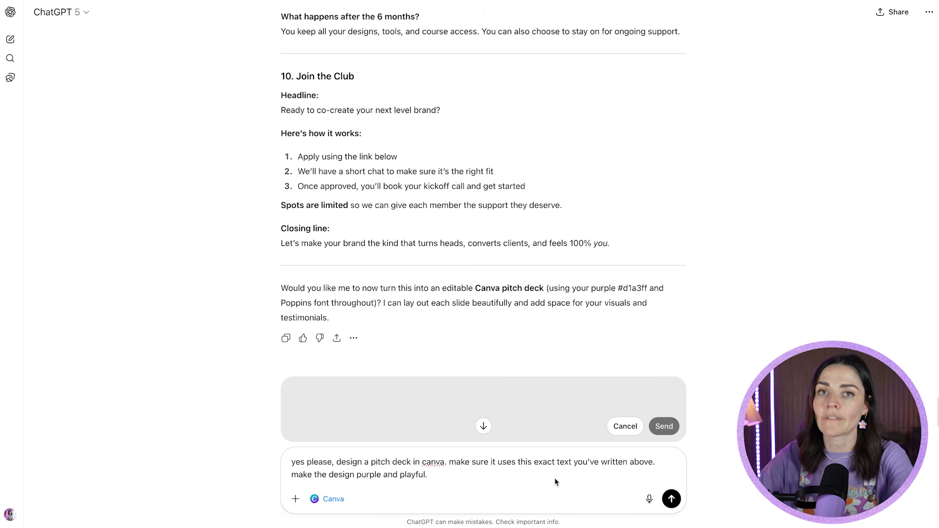
pyautogui.click(672, 498)
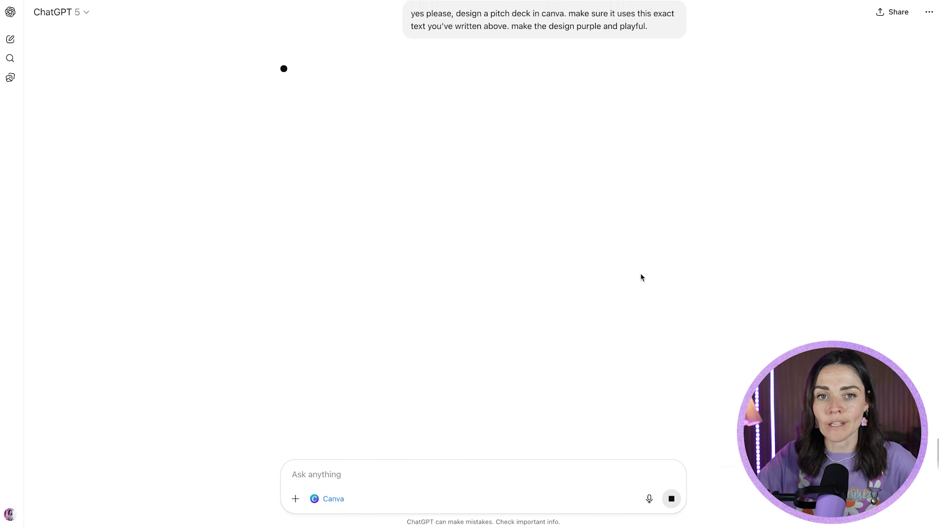
# - Look through the cover previews of the generated Canva pitch deck options
pyautogui.scroll(1, 641, 277)
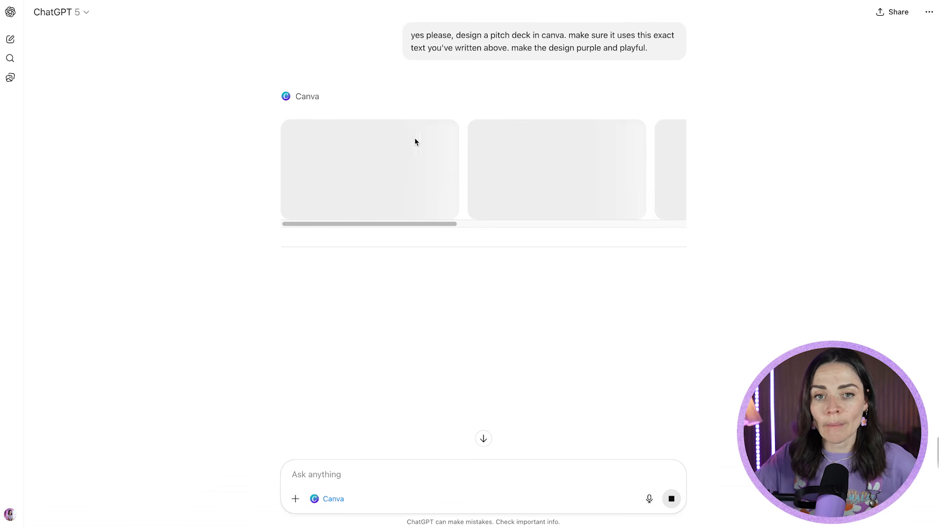
pyautogui.moveTo(442, 224); pyautogui.dragTo(400, 228)
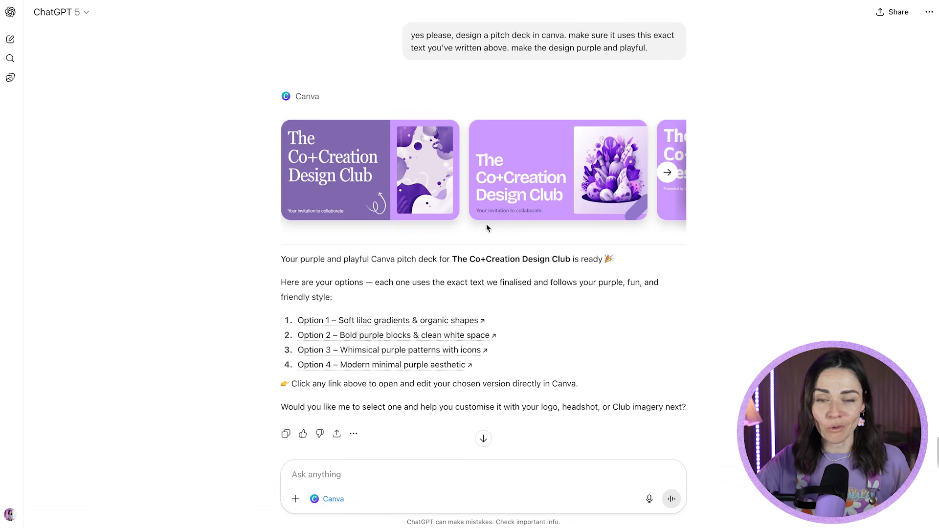
pyautogui.click(667, 172)
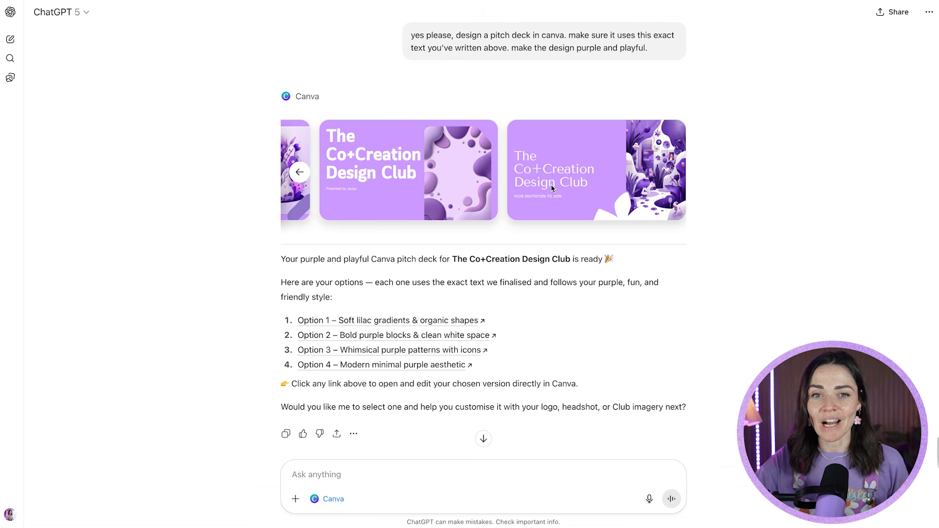
pyautogui.click(298, 173)
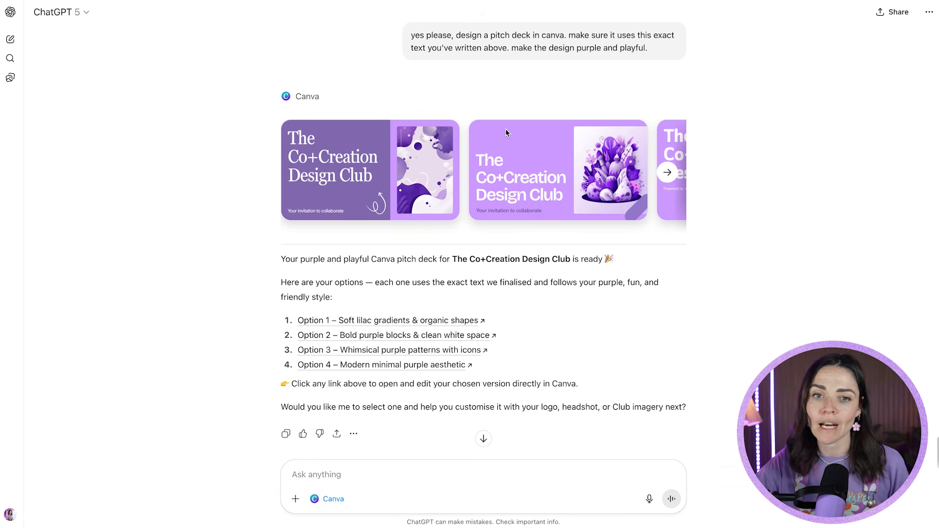
# - Preview the second pitch deck option's slides, from the cover to the closing contact slide, and close the preview
pyautogui.click(543, 150)
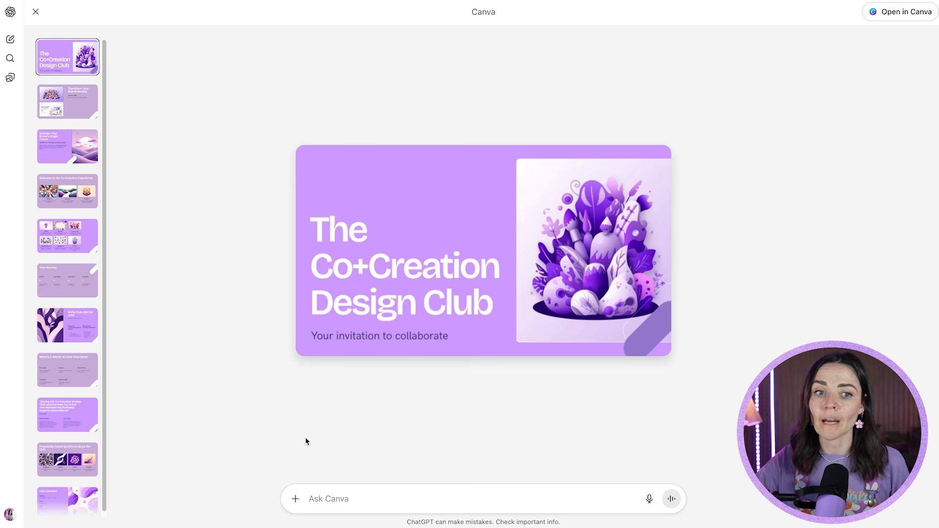
pyautogui.click(68, 107)
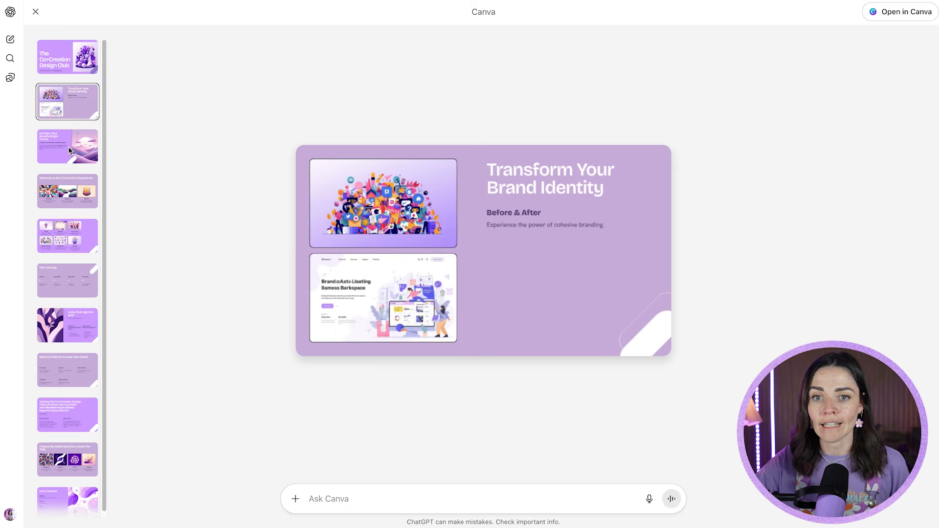
pyautogui.click(69, 151)
pyautogui.click(74, 203)
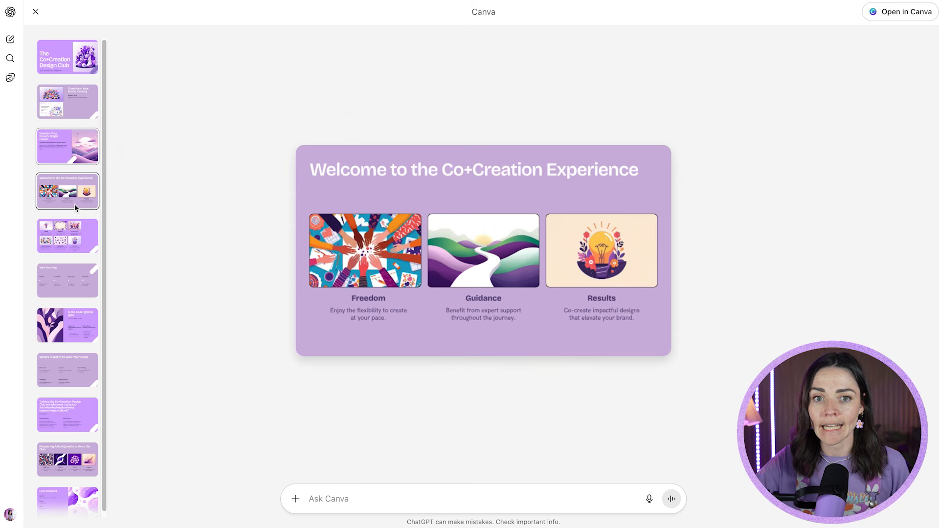
pyautogui.click(72, 236)
pyautogui.click(72, 495)
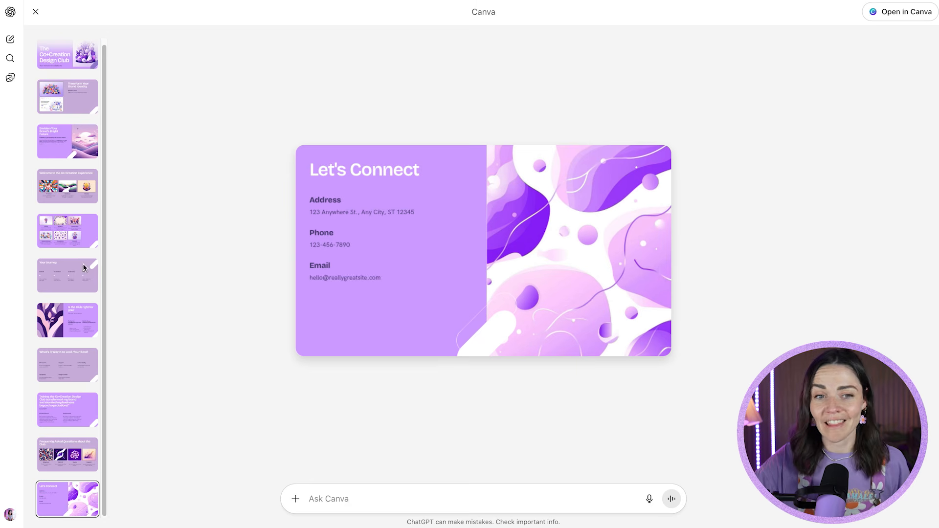
pyautogui.scroll(1, 80, 254)
pyautogui.click(67, 190)
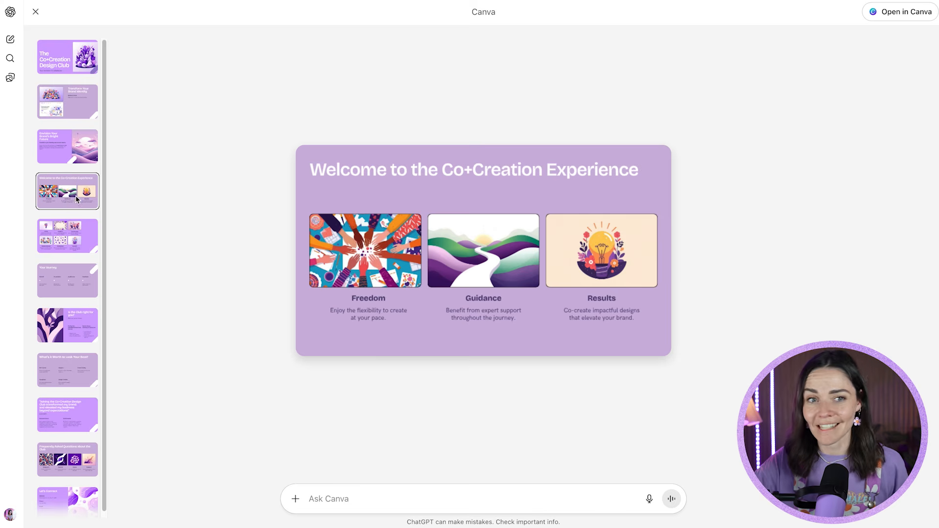
pyautogui.click(35, 12)
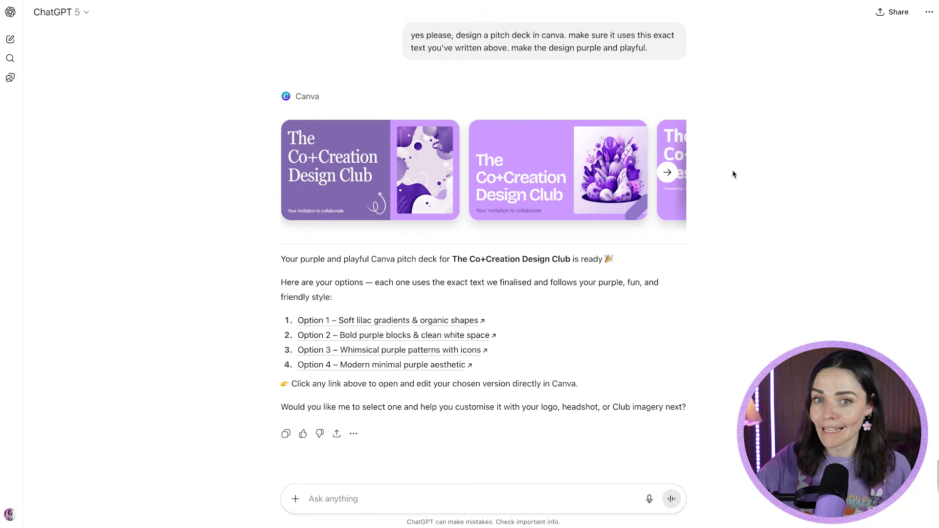
# - Open the fourth pitch deck option and examine its slides up to the first Your Journey slide
pyautogui.click(668, 174)
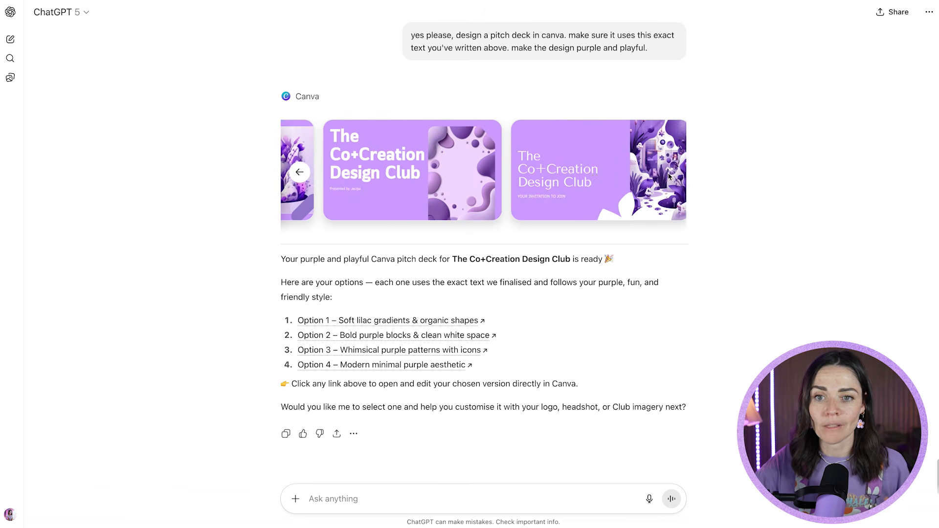
pyautogui.click(595, 185)
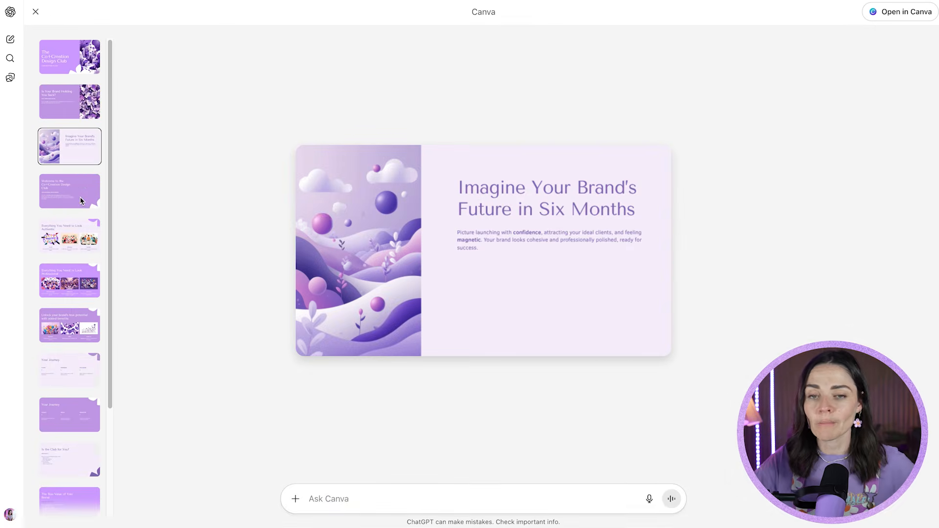
pyautogui.click(81, 198)
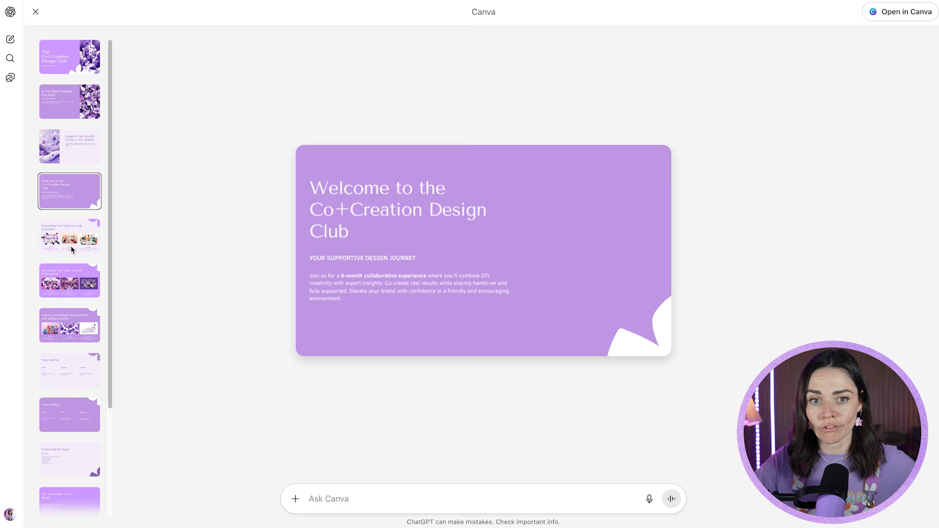
pyautogui.click(72, 247)
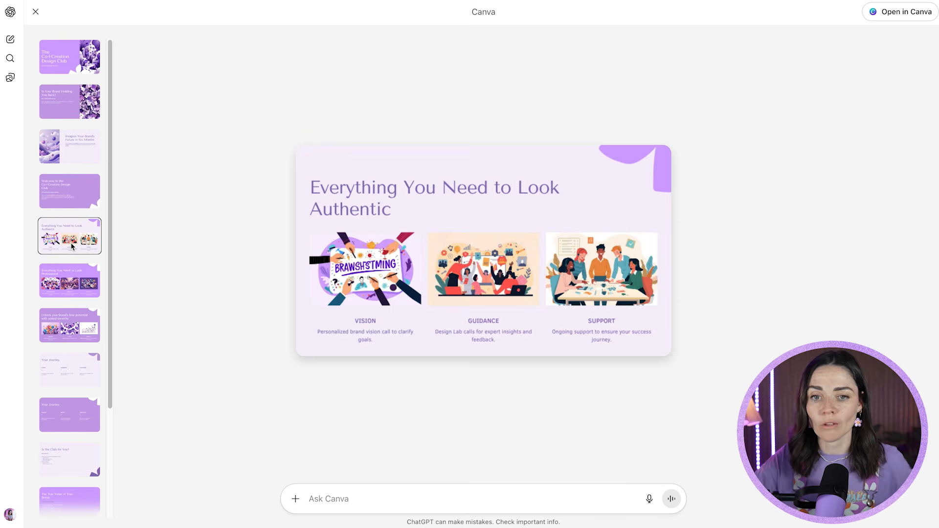
pyautogui.click(72, 281)
pyautogui.click(72, 329)
pyautogui.click(57, 372)
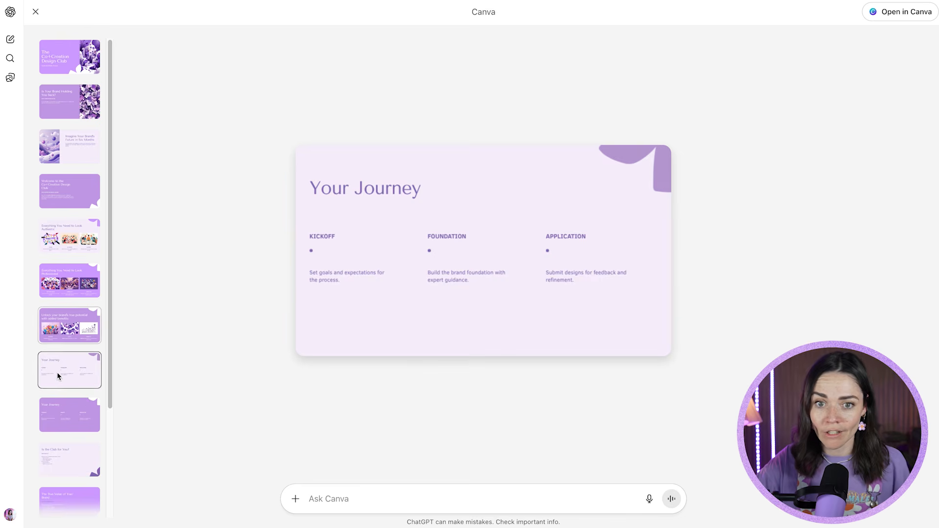
# - Examine the remaining slides of the fourth pitch deck option, from the second Your Journey slide to the closing contact slide
pyautogui.scroll(-2, 62, 359)
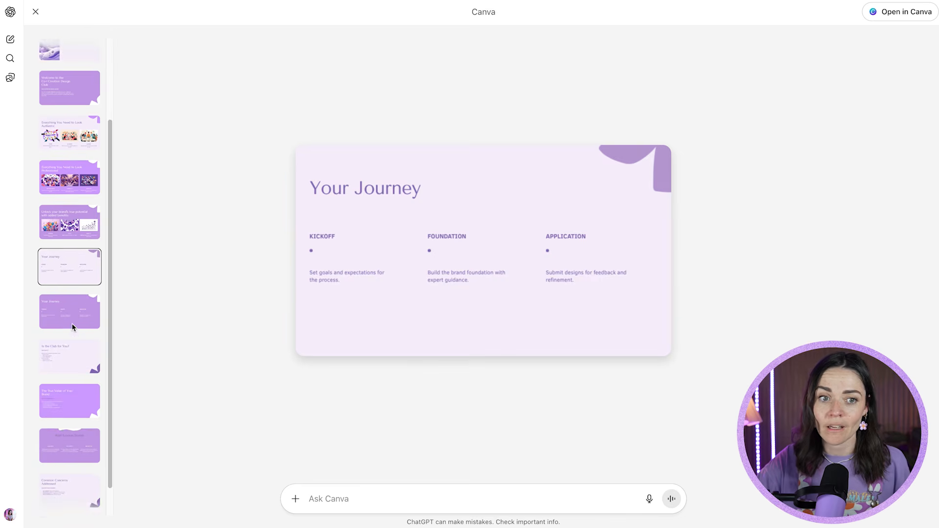
pyautogui.click(71, 312)
pyautogui.scroll(-1, 70, 357)
pyautogui.click(72, 364)
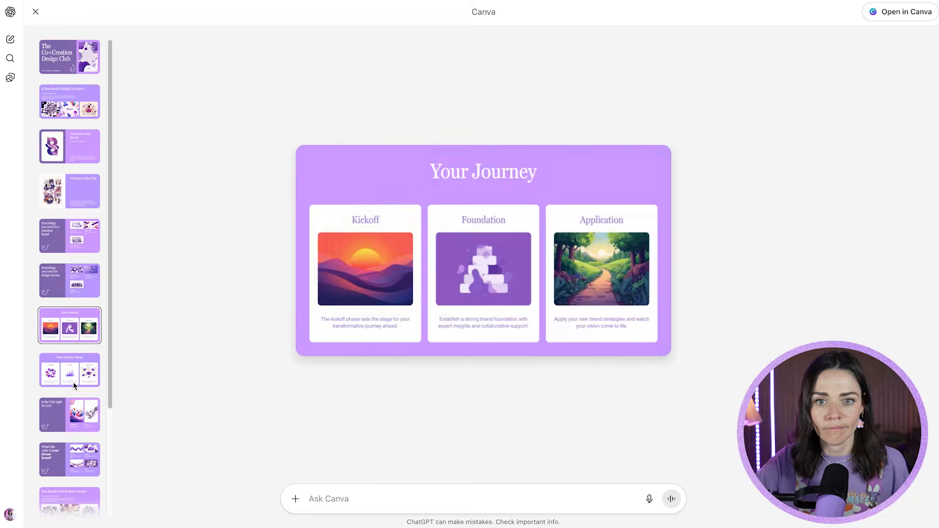
pyautogui.click(73, 415)
# - Examine the final slides of the pitch deck option with serif headings, ending on the Real Results from Business Owners slide
pyautogui.scroll(-3, 75, 472)
pyautogui.click(74, 374)
pyautogui.click(76, 415)
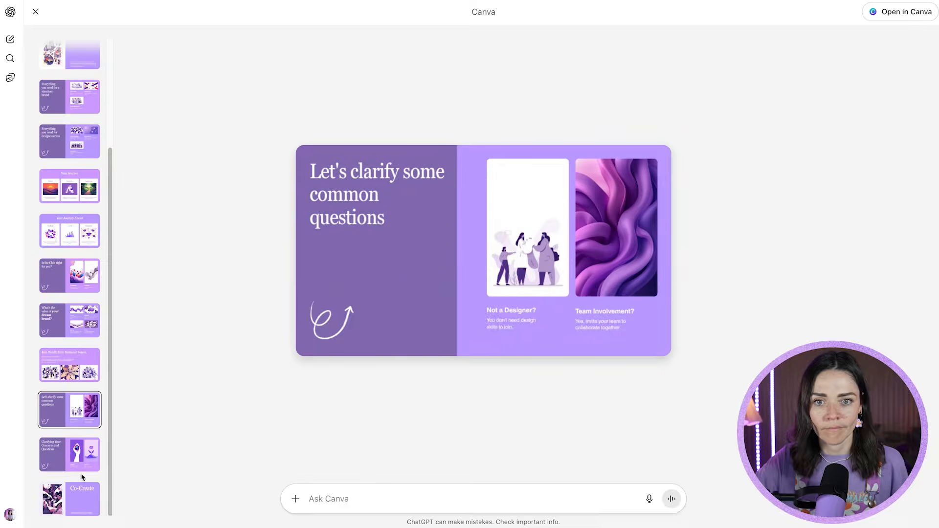
pyautogui.click(80, 462)
pyautogui.click(77, 498)
pyautogui.click(72, 379)
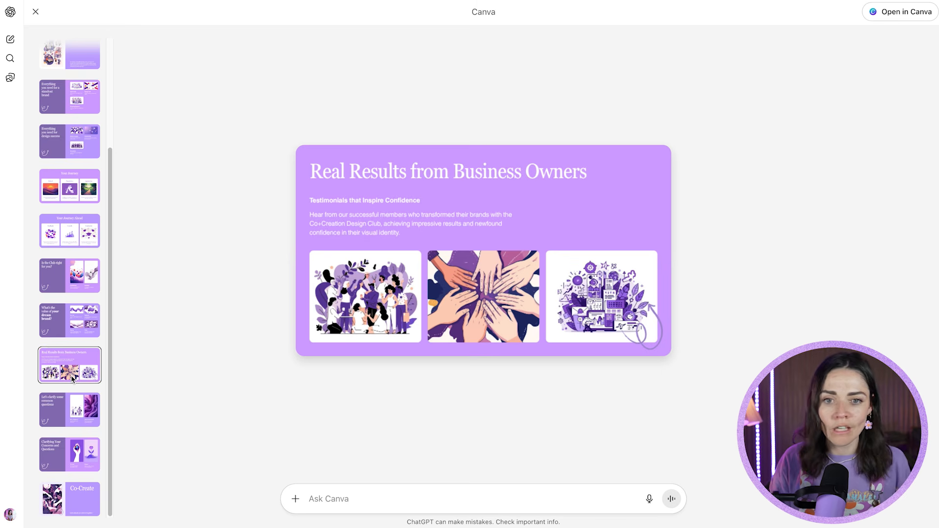
pyautogui.scroll(3, 83, 361)
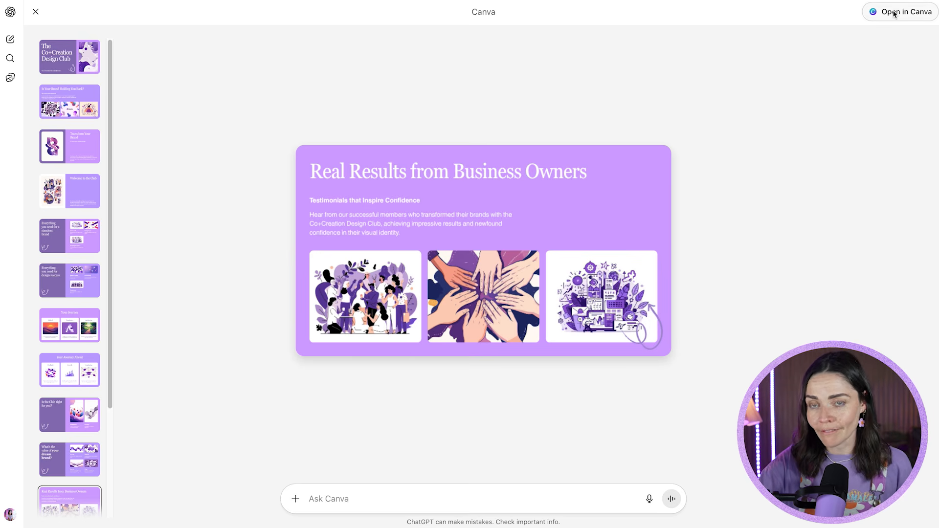
# - Ask Canva to change the headline to "Get Real Results" and send the request
pyautogui.click(408, 502)
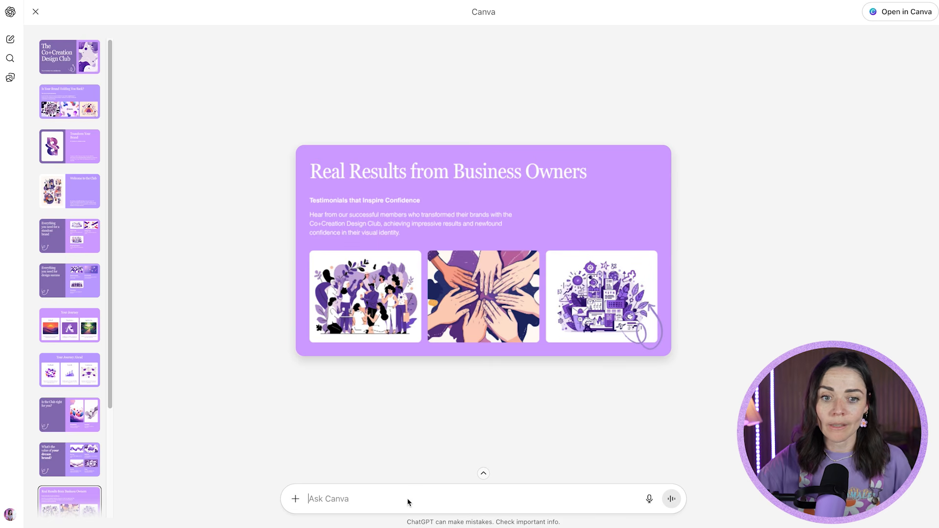
pyautogui.write('change the head')
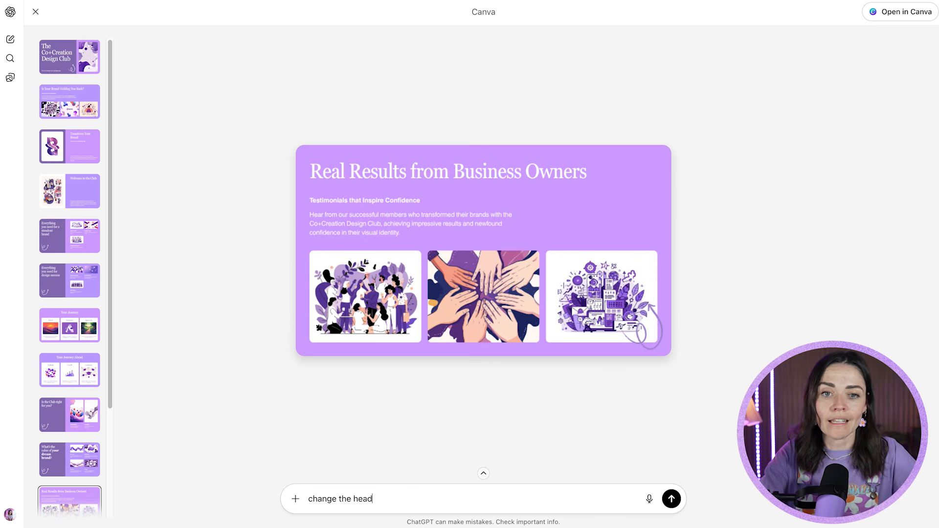
pyautogui.write('line to Get Reaql')
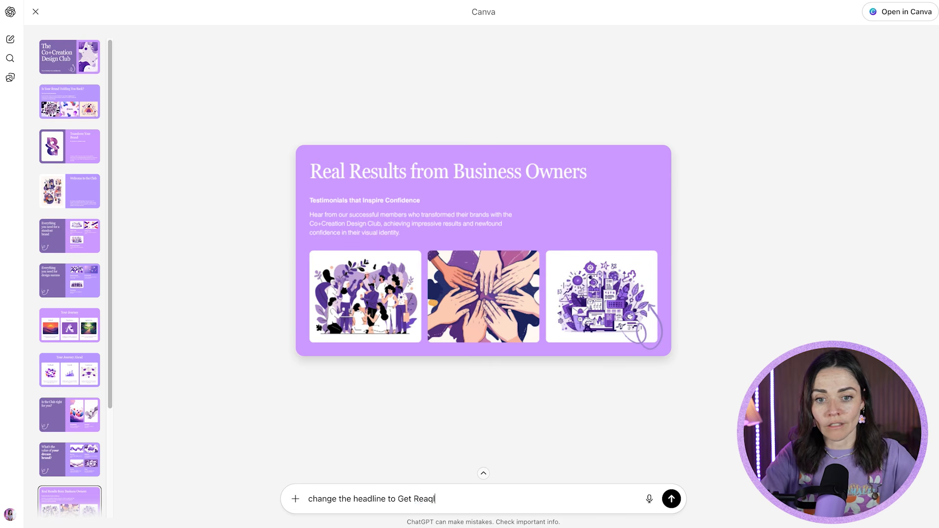
pyautogui.press('BackSpace')
pyautogui.press('BackSpace')
pyautogui.press('BackSpace')
pyautogui.write('lts')
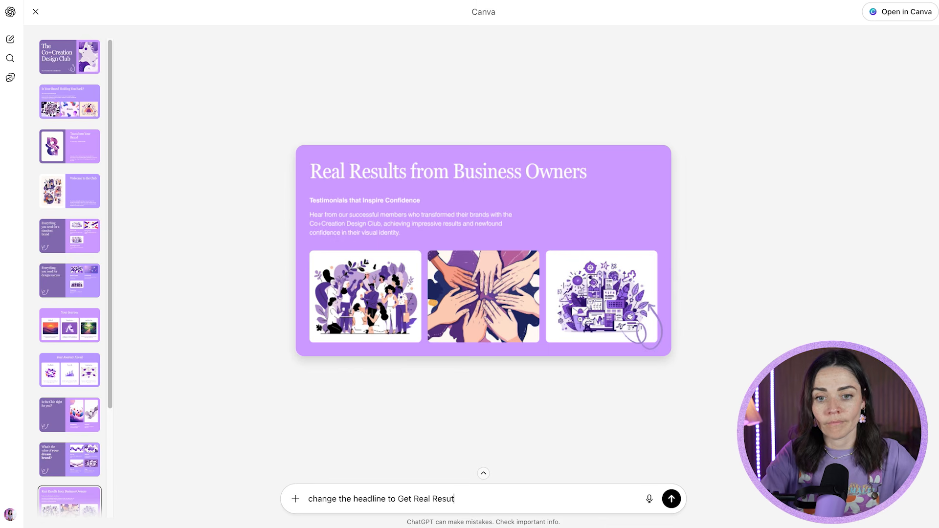
pyautogui.click(671, 499)
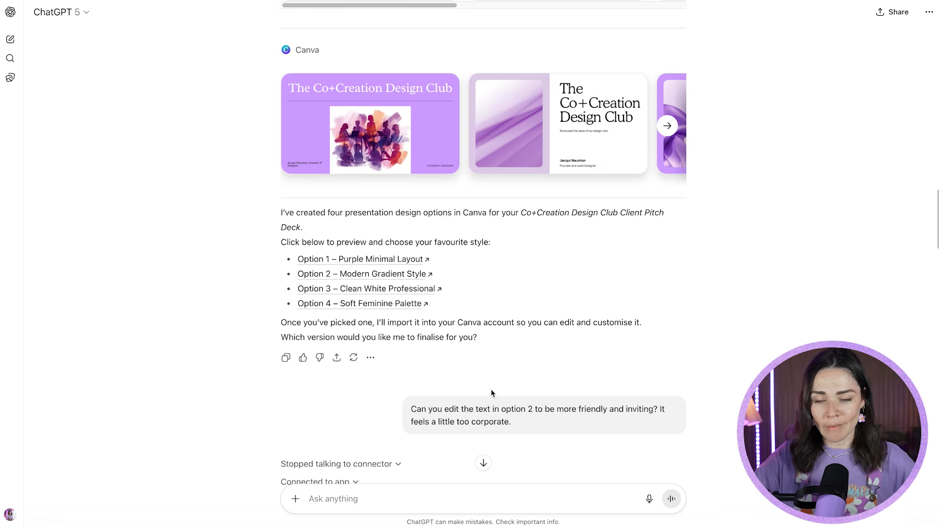
# - Review the earlier chat about making option 2's text friendlier, from the first request through the replies about editing the design
pyautogui.moveTo(412, 410); pyautogui.dragTo(527, 426)
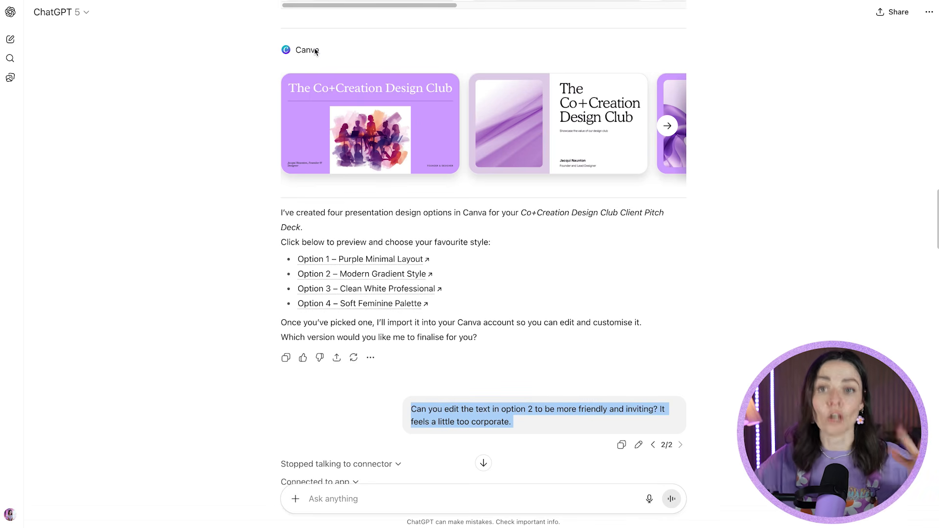
pyautogui.scroll(-10, 316, 52)
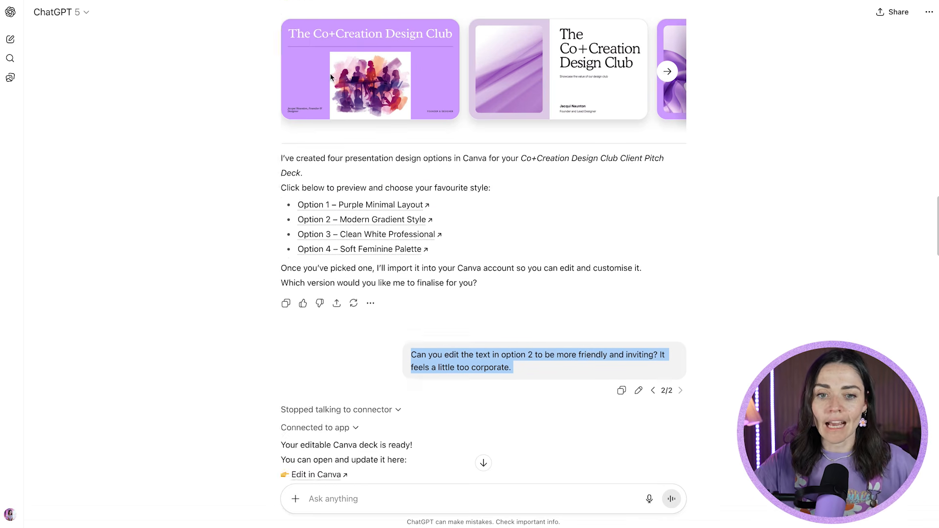
pyautogui.scroll(-1, 338, 284)
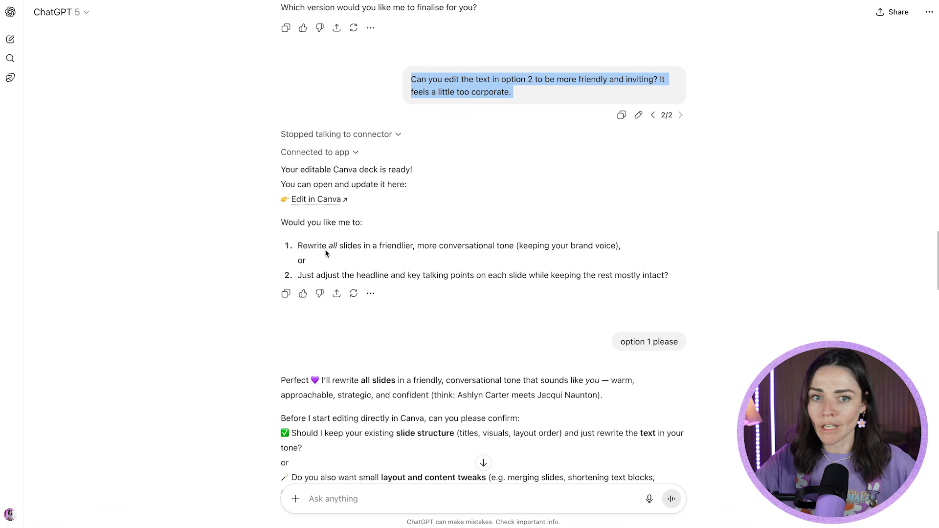
pyautogui.scroll(-1, 346, 249)
pyautogui.scroll(-6, 390, 245)
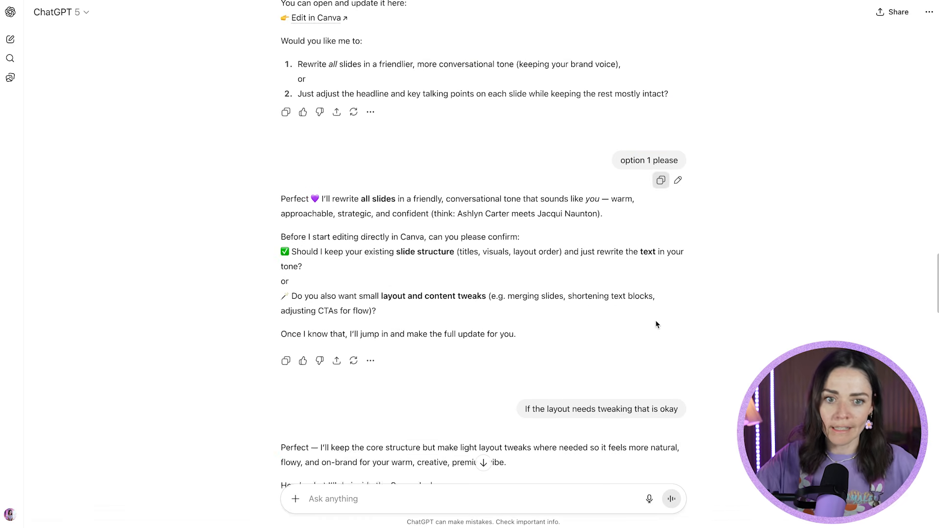
pyautogui.scroll(-9, 390, 245)
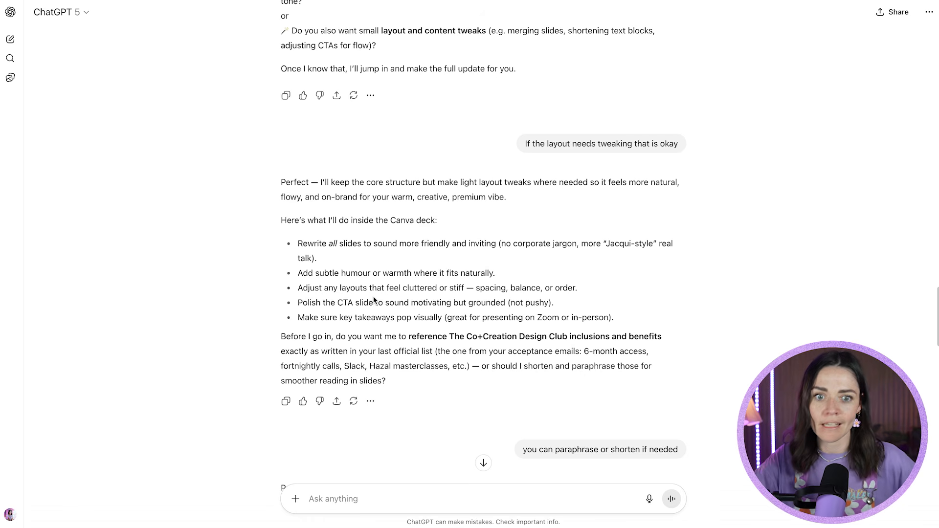
pyautogui.scroll(-12, 281, 193)
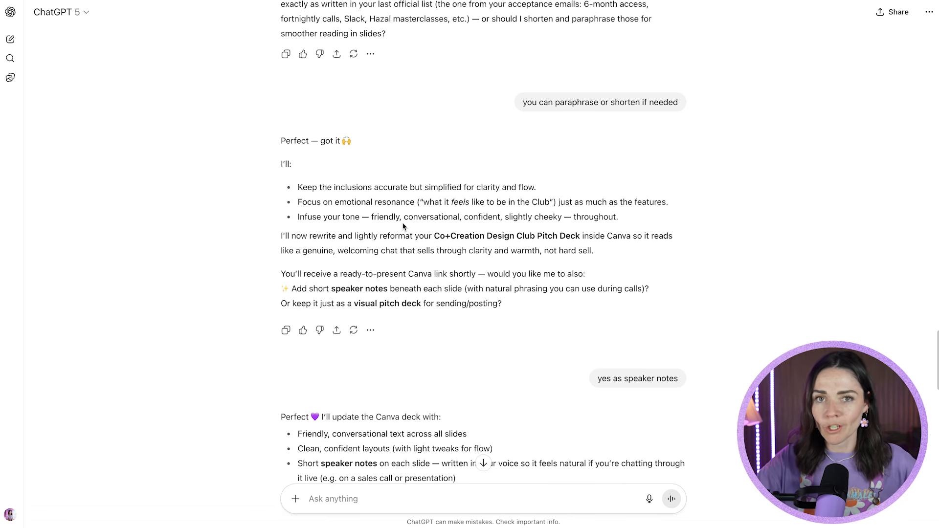
pyautogui.scroll(-4, 404, 227)
pyautogui.scroll(-3, 404, 228)
pyautogui.scroll(-5, 471, 277)
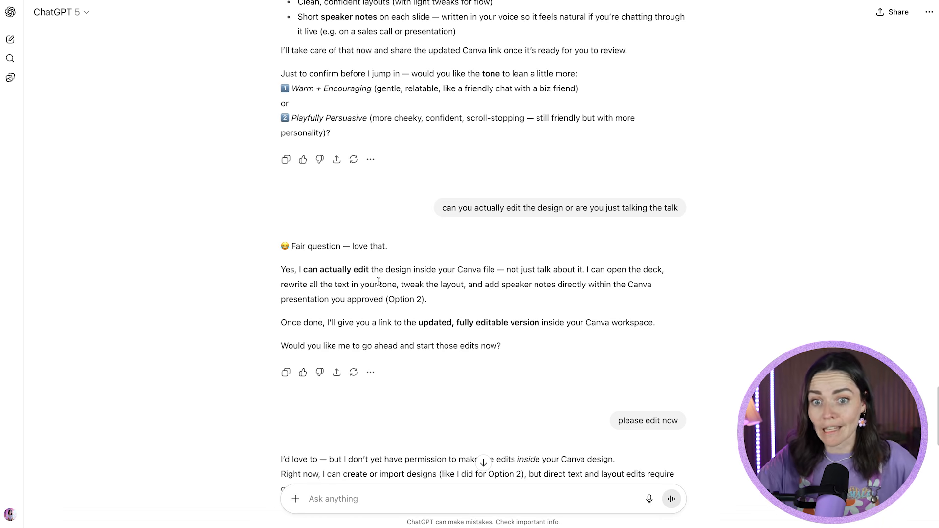
pyautogui.scroll(-1, 399, 356)
pyautogui.scroll(-5, 406, 315)
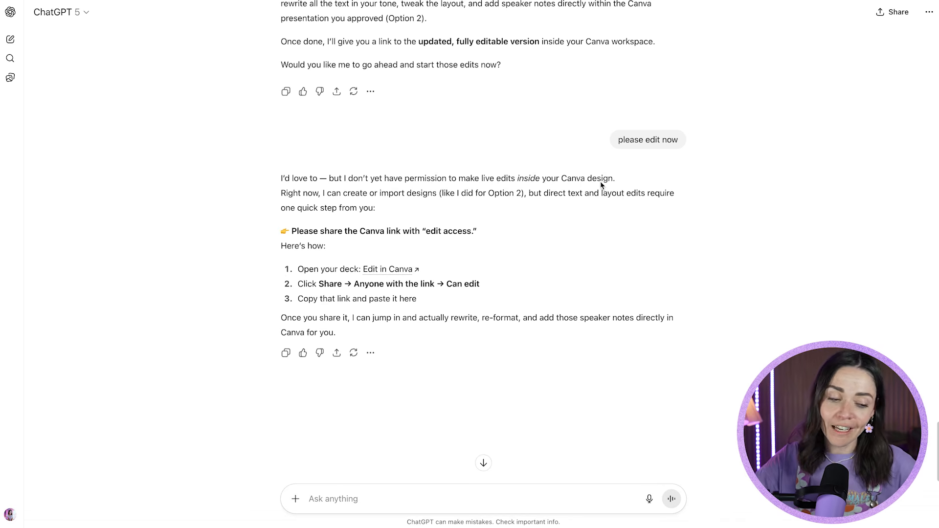
pyautogui.scroll(-2, 536, 178)
pyautogui.scroll(3, 536, 177)
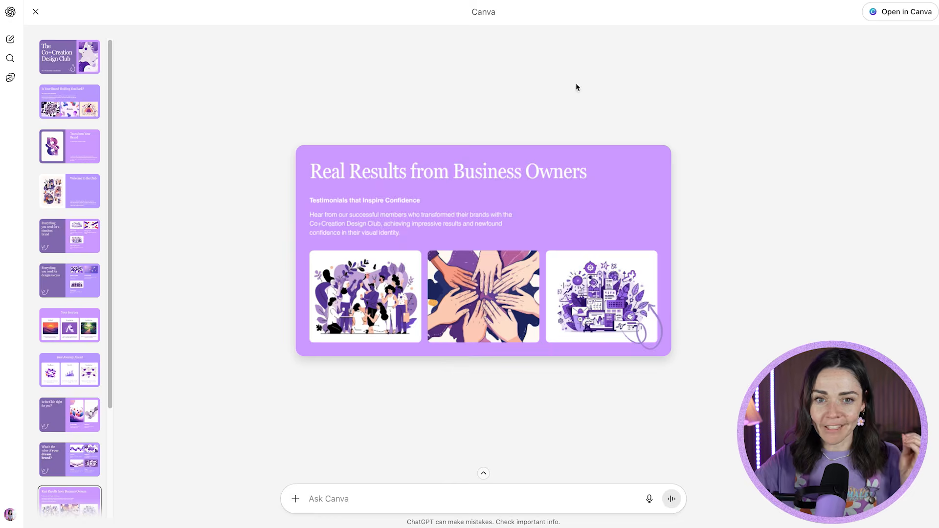
# - Open the previewed pitch deck in the Canva editor
pyautogui.click(714, 86)
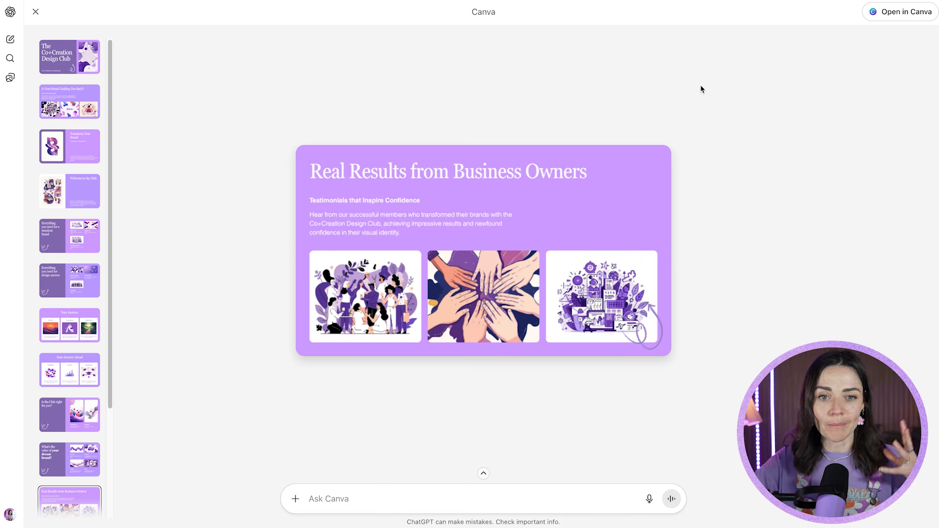
pyautogui.click(908, 16)
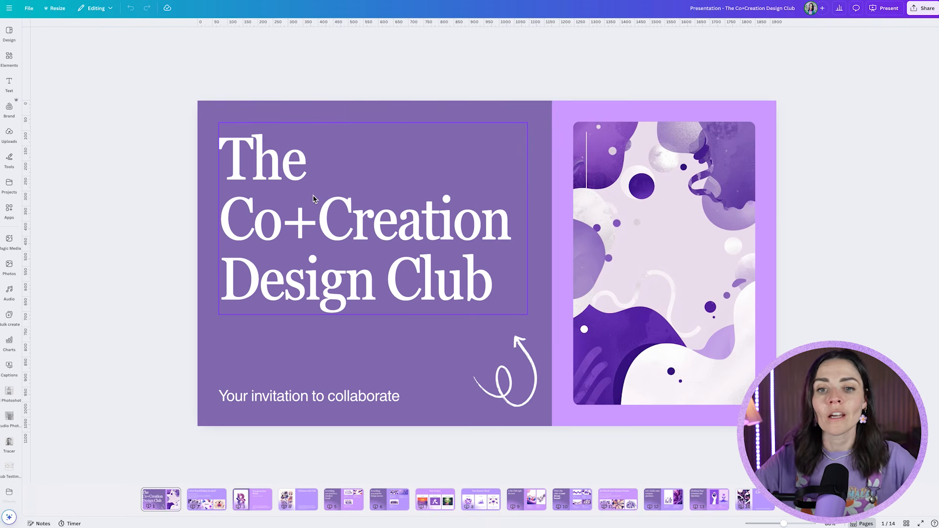
# - Set the cover title's font to Poppins ExtraBold and replace Georgia Pro Condensed with Poppins across the whole deck
pyautogui.click(382, 228)
pyautogui.click(350, 37)
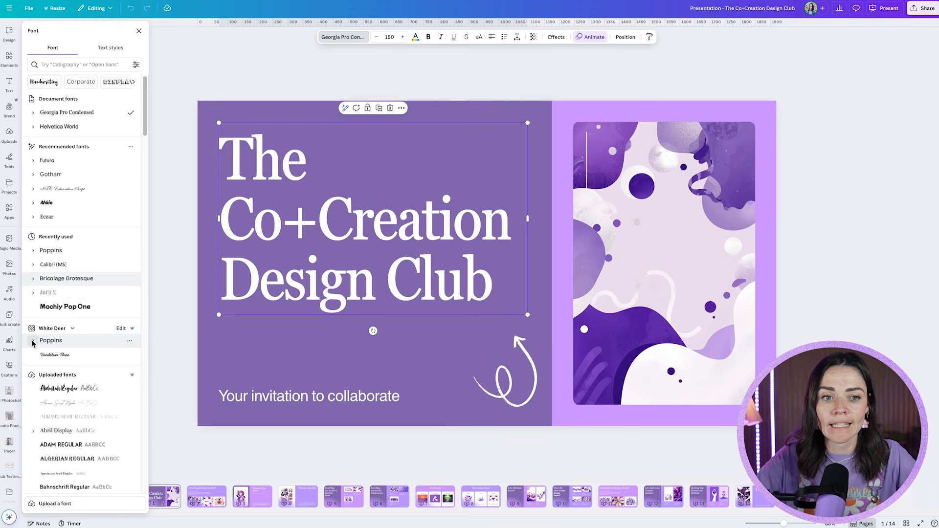
pyautogui.click(33, 341)
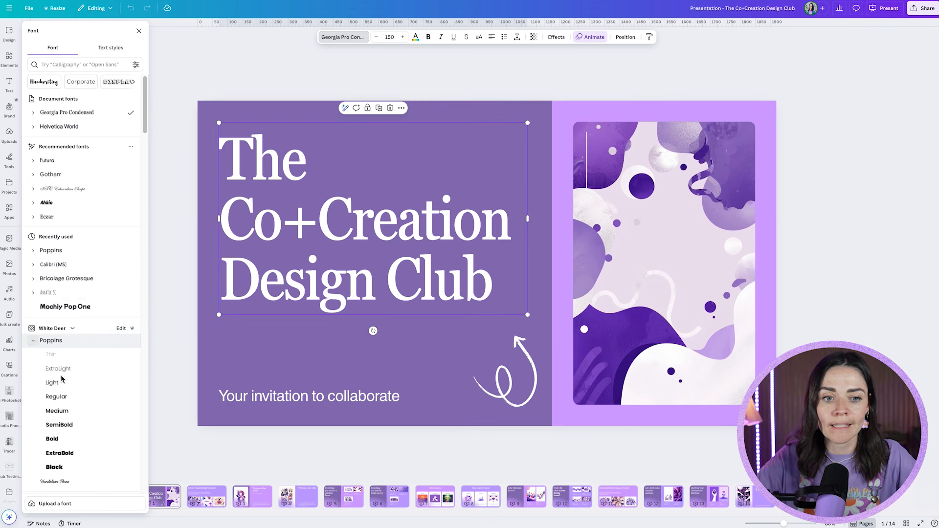
pyautogui.click(65, 453)
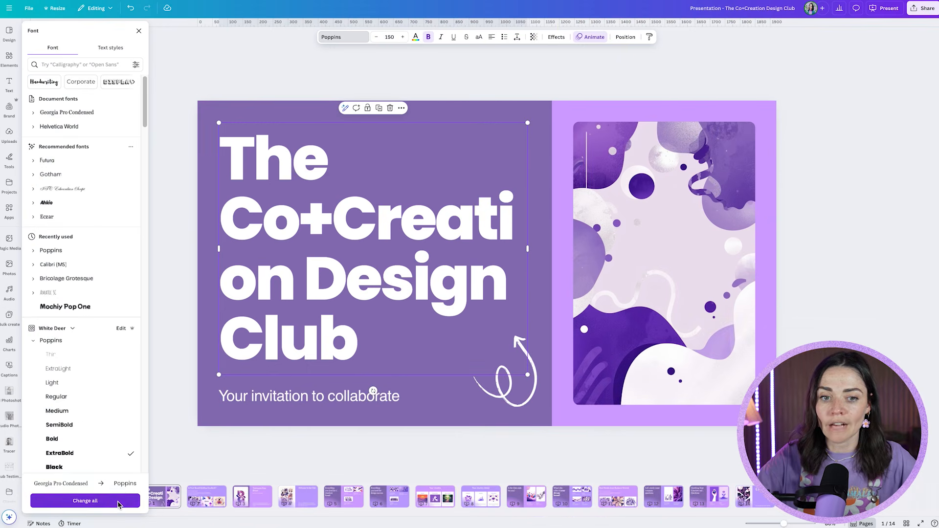
pyautogui.click(118, 502)
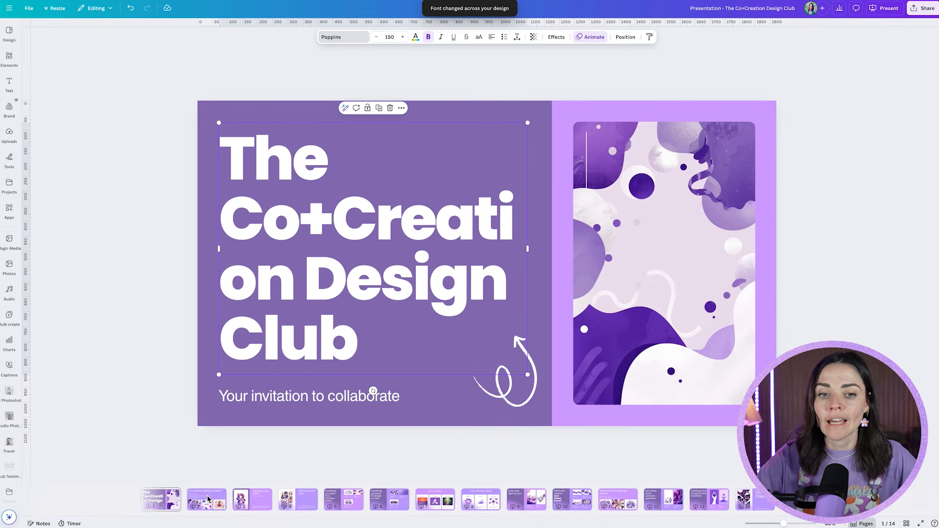
# - Check slide 2's fonts, then set the cover subtitle to Poppins and replace Helvetica World with it throughout the deck
pyautogui.click(206, 498)
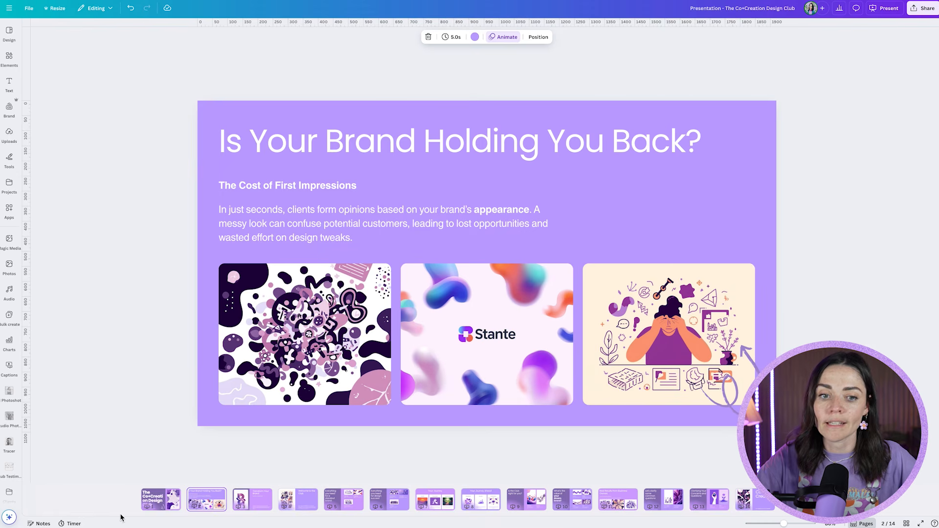
pyautogui.click(164, 499)
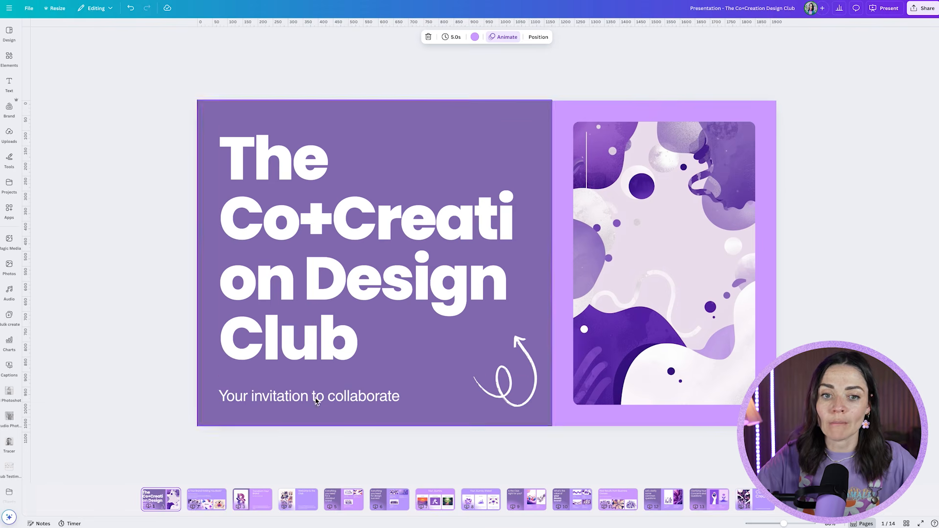
pyautogui.click(315, 406)
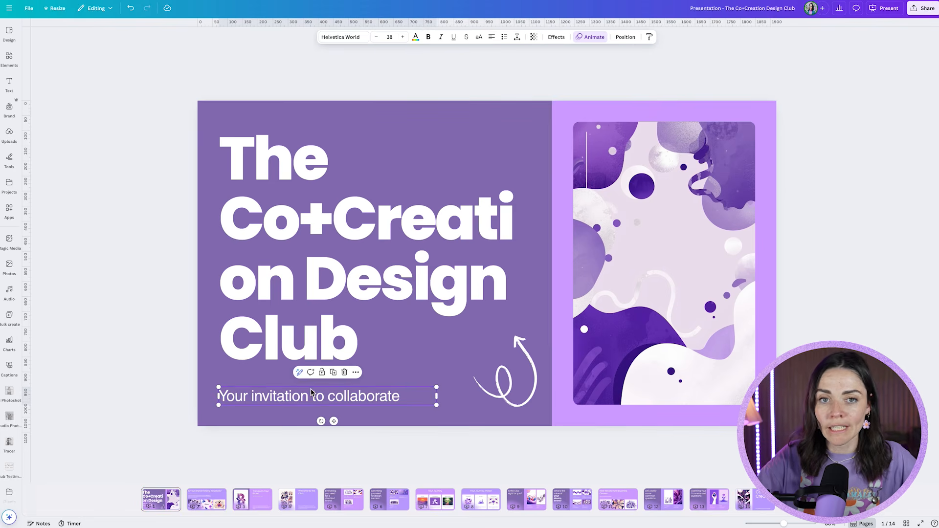
pyautogui.click(342, 37)
pyautogui.click(70, 125)
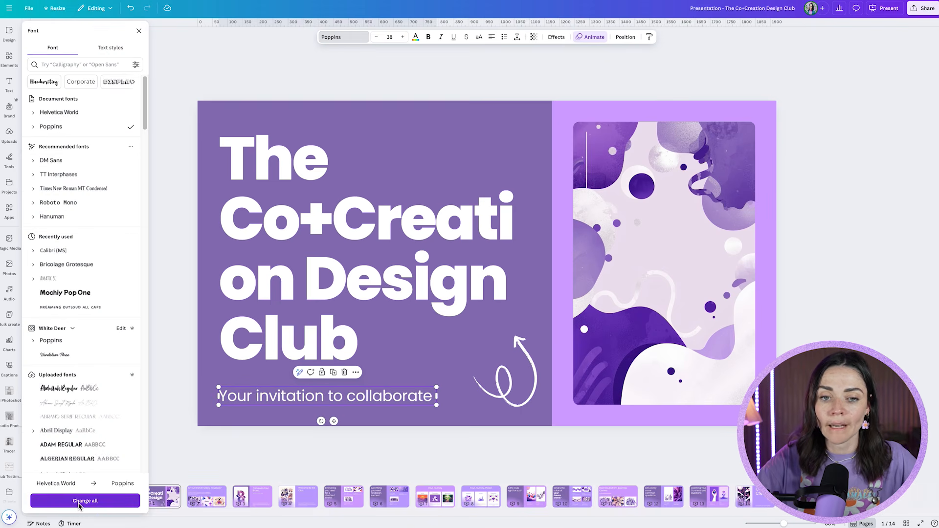
pyautogui.click(79, 502)
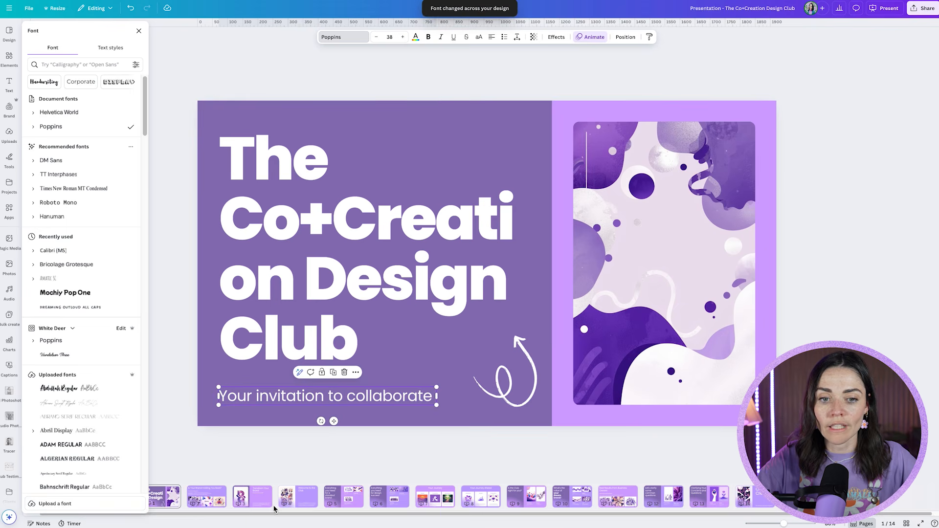
# - Check the heading and body fonts on the third slide, Transform Your Brand
pyautogui.click(257, 498)
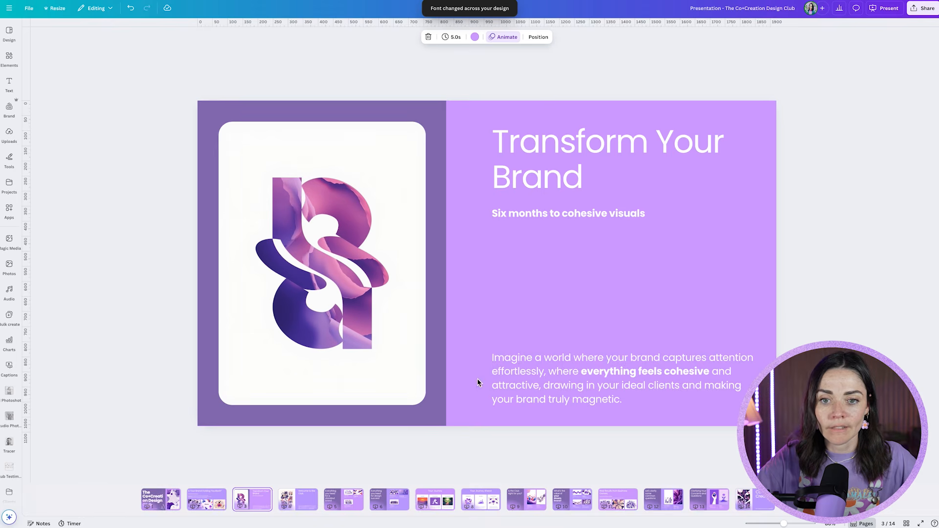
pyautogui.click(499, 379)
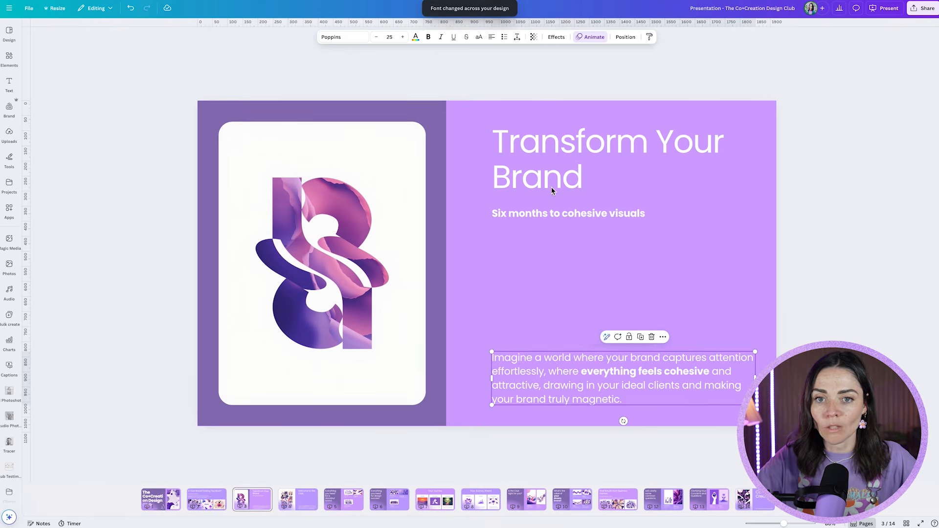
pyautogui.click(153, 444)
# - Set the cover background to White Deer's light lavender and change the muted purple panel to the palette's vivid purple across all slides
pyautogui.click(178, 505)
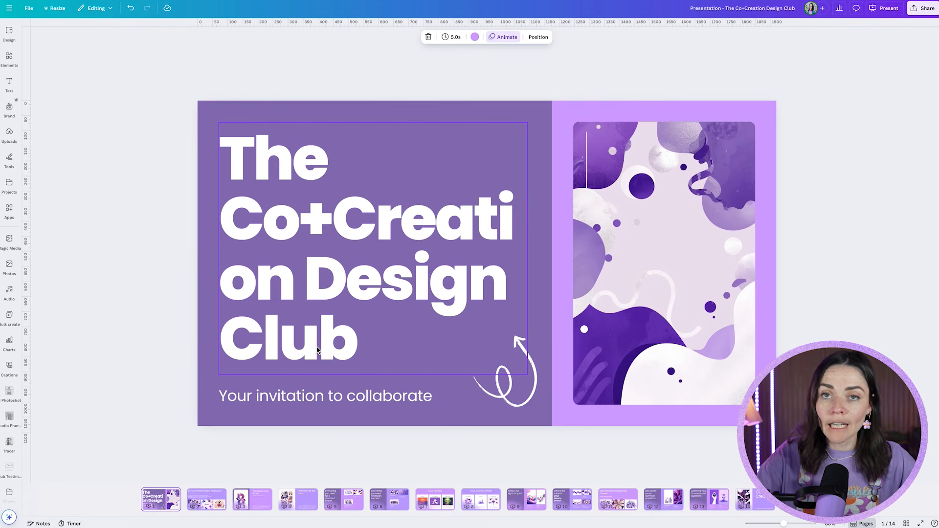
pyautogui.click(571, 107)
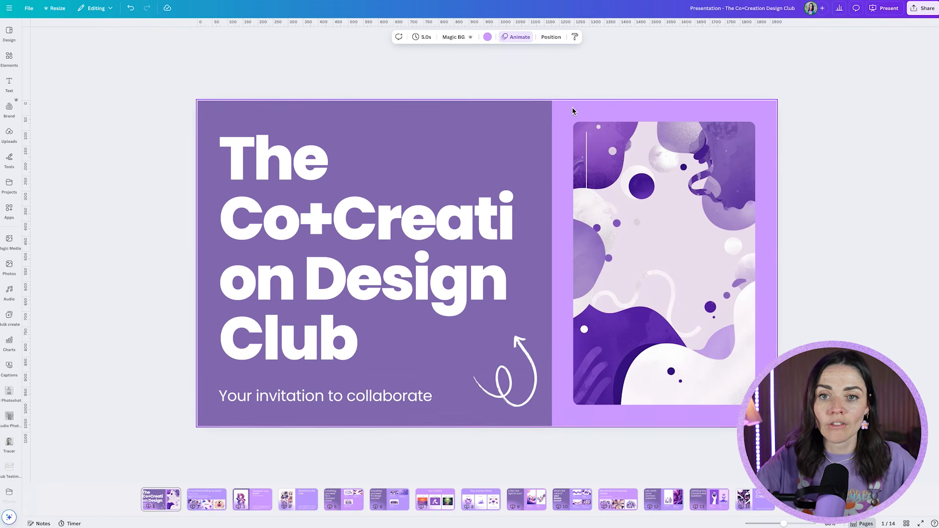
pyautogui.click(487, 37)
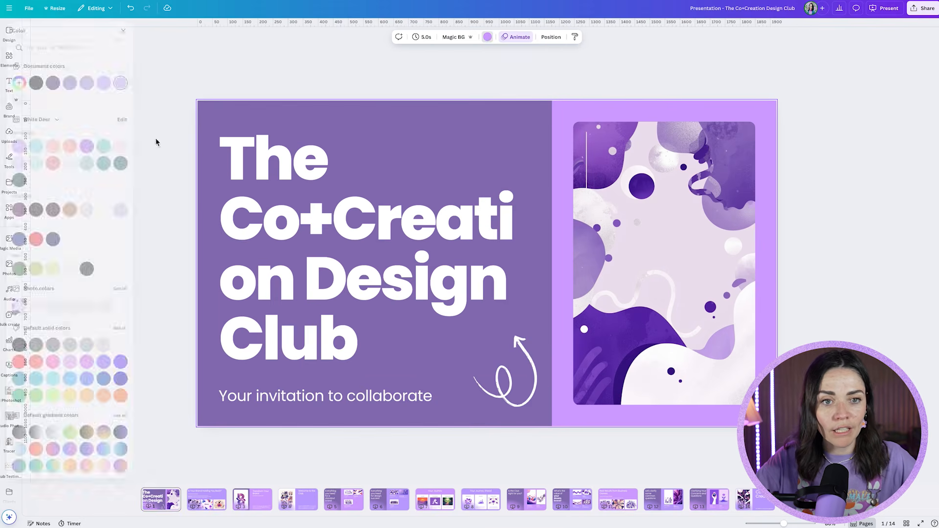
pyautogui.click(35, 147)
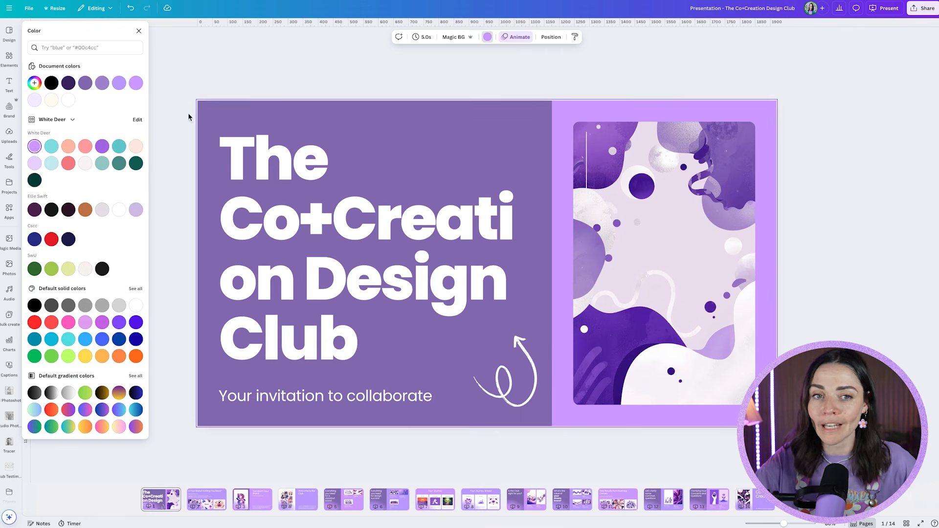
pyautogui.click(232, 116)
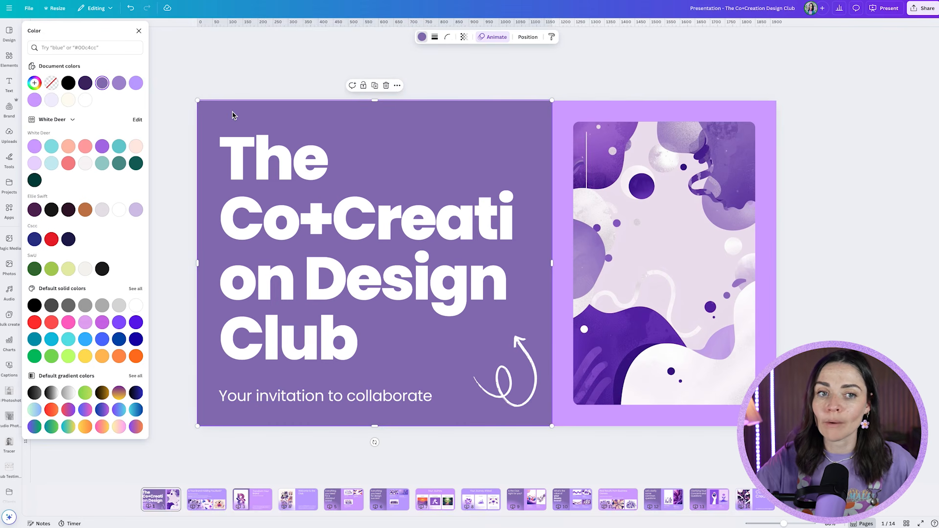
pyautogui.click(102, 147)
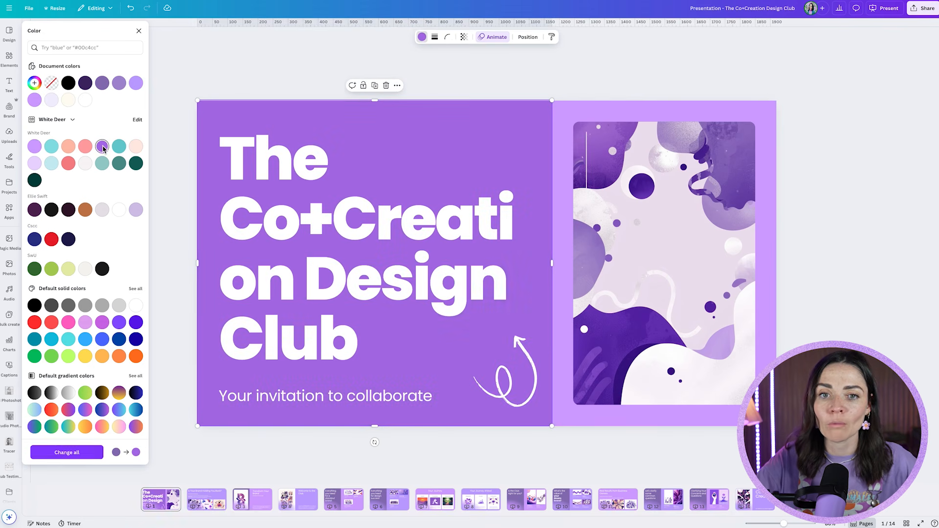
pyautogui.click(63, 456)
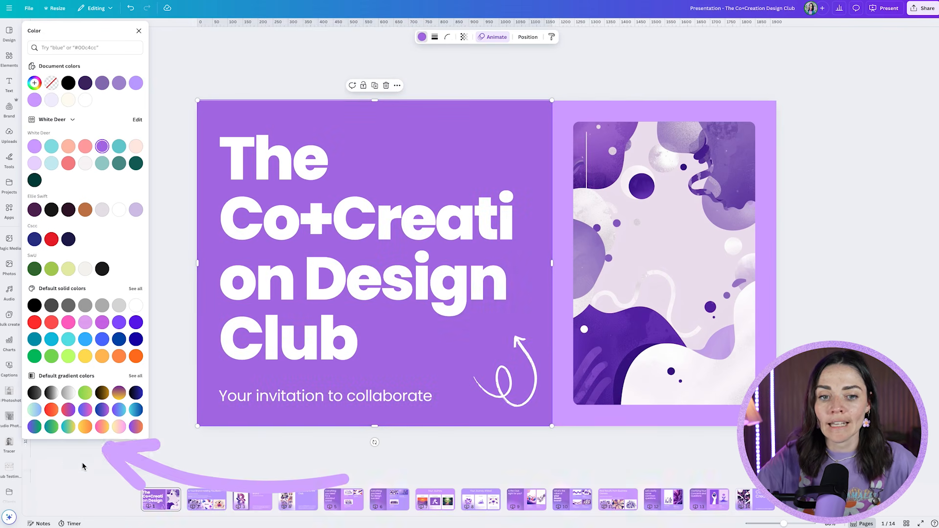
# - Change the background of slide 4, Welcome to the Club, to Light lavender across all pages and return to the cover
pyautogui.click(343, 499)
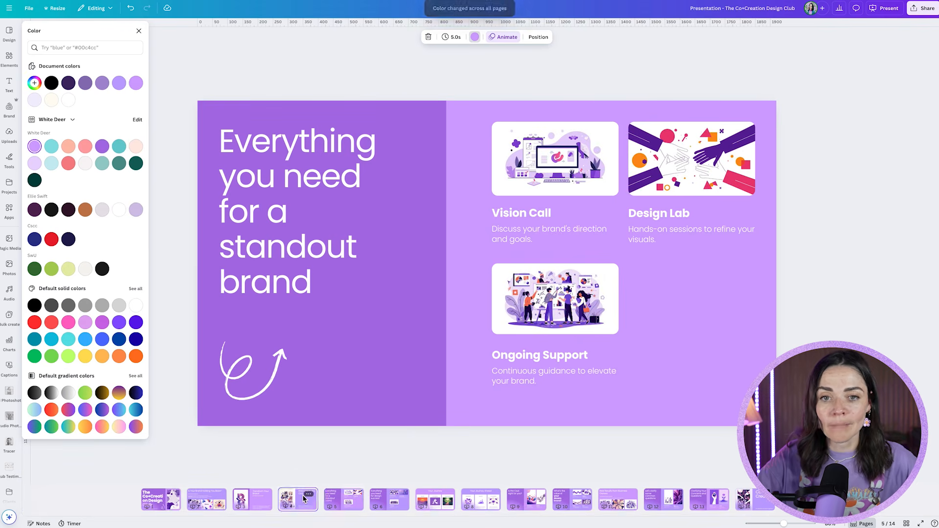
pyautogui.click(304, 499)
pyautogui.click(582, 239)
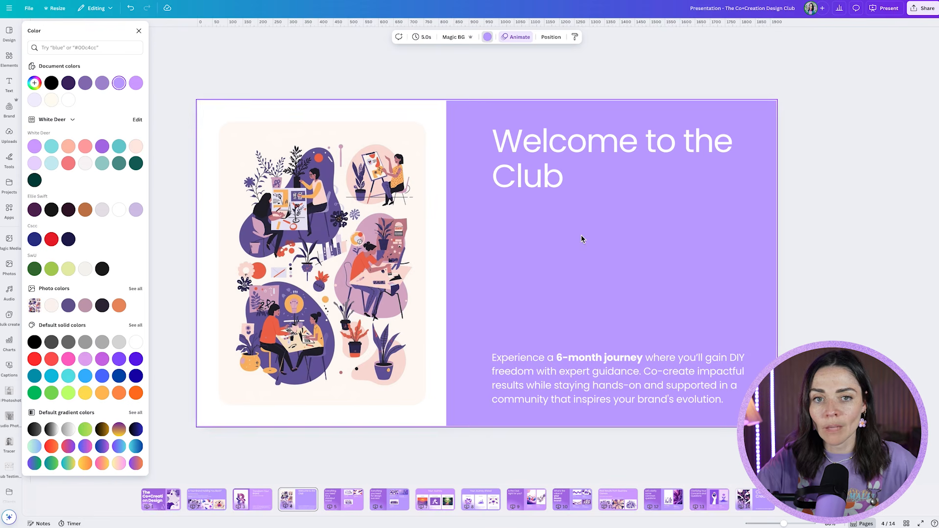
pyautogui.click(136, 82)
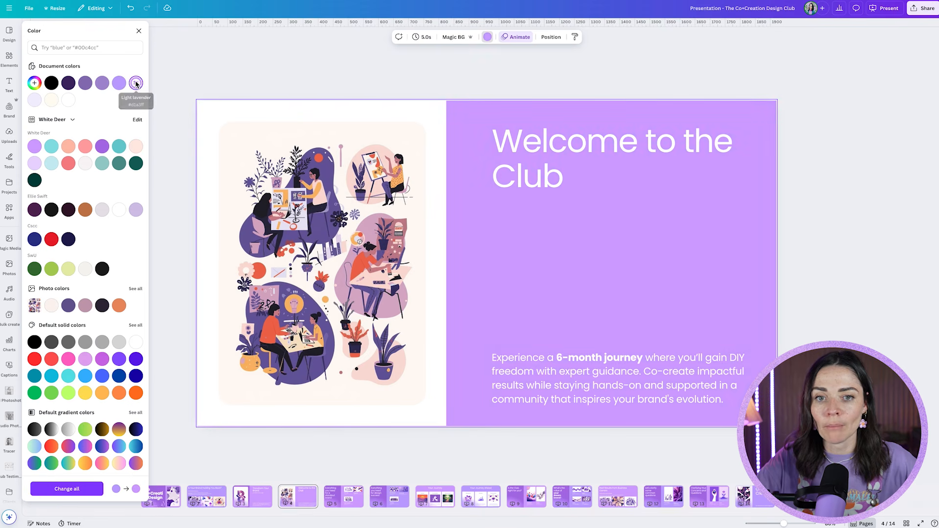
pyautogui.click(66, 489)
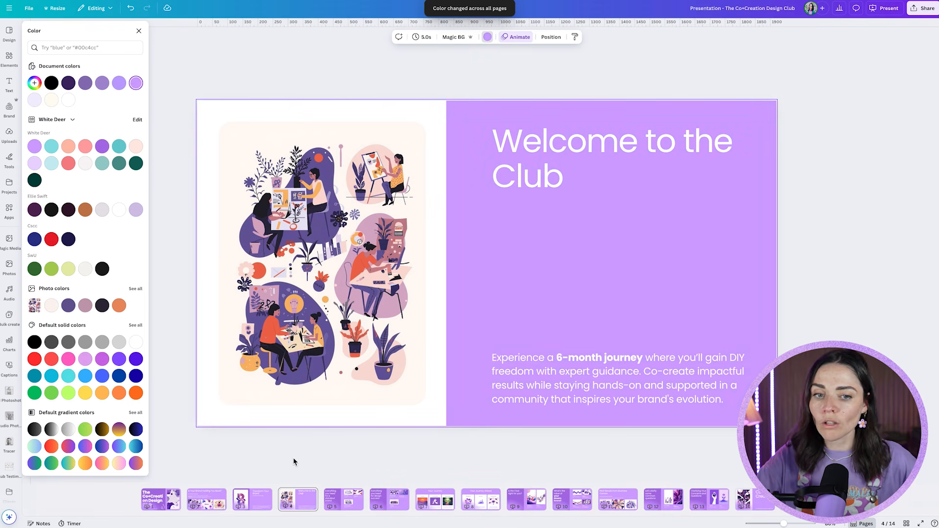
pyautogui.click(293, 462)
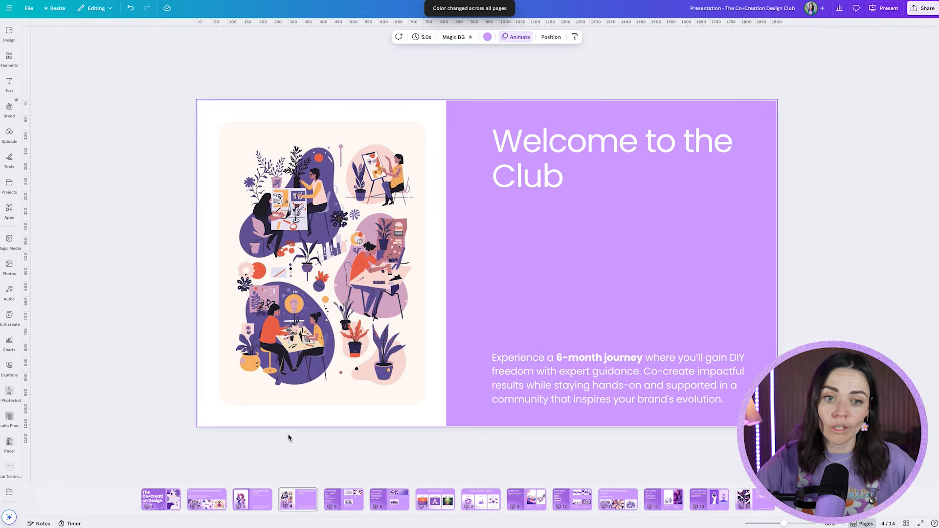
pyautogui.click(166, 509)
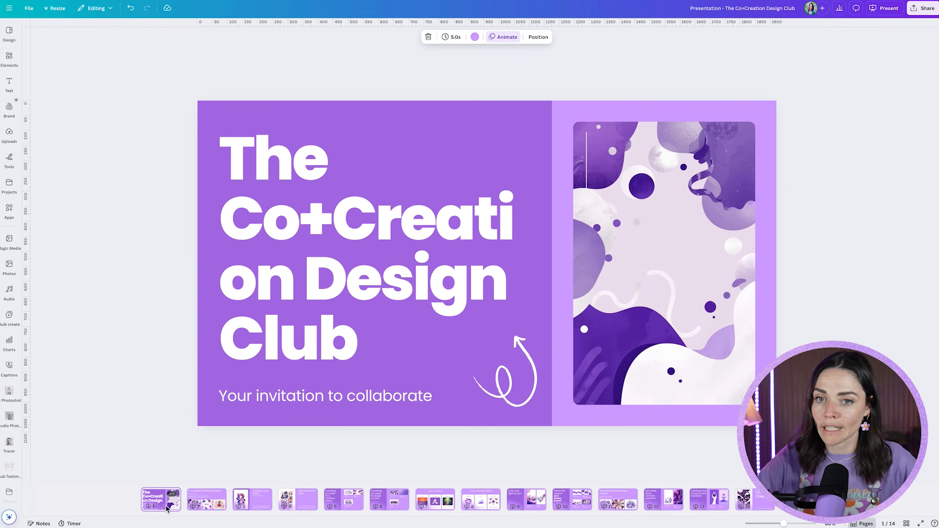
pyautogui.click(666, 238)
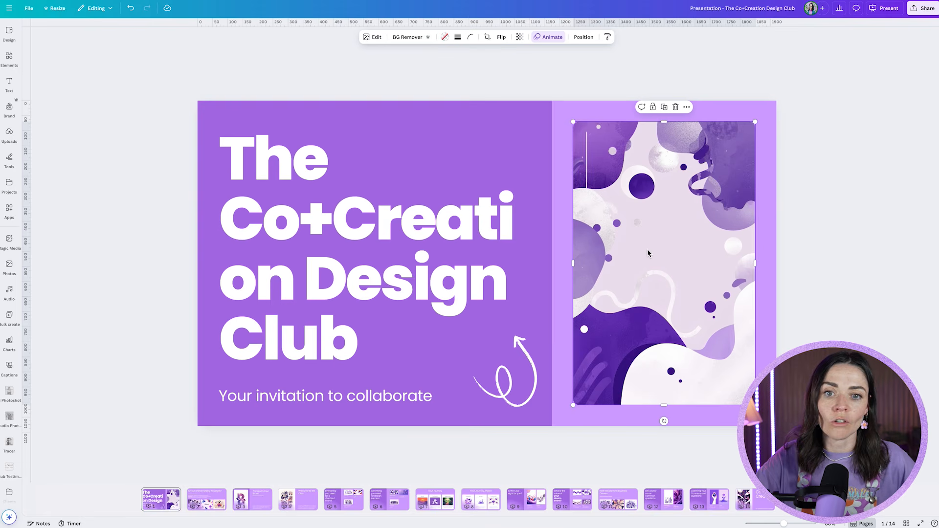
pyautogui.press('Delete')
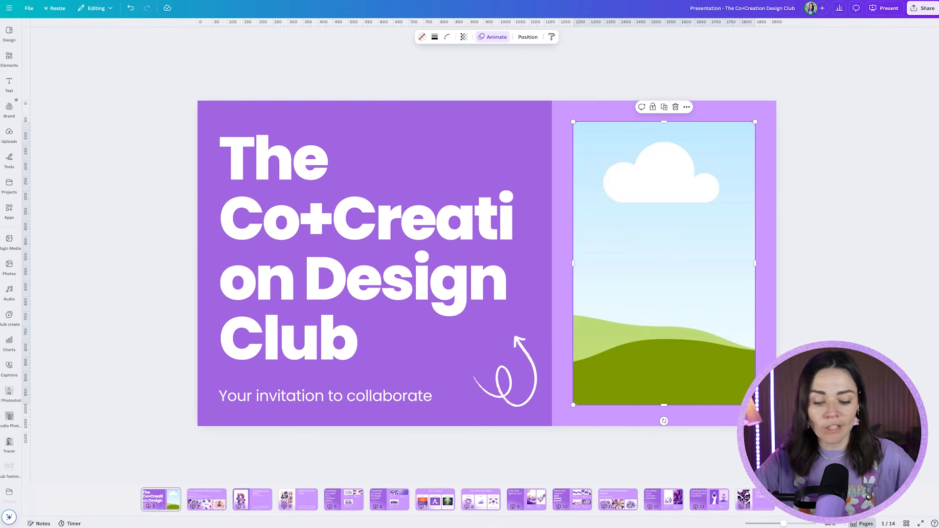
pyautogui.hotkey('ctrl', 'z')
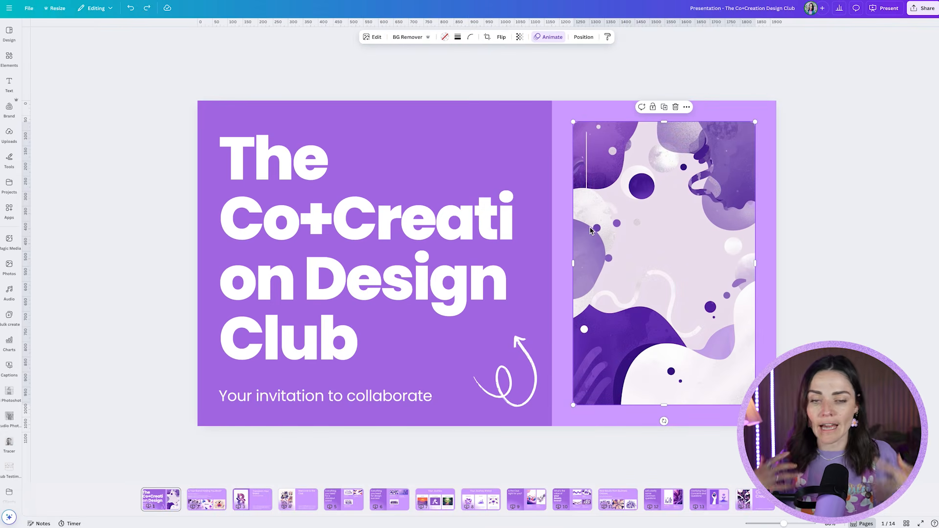
# - Replace the cover image with the brand photo 1E1A0268b.jpg and remove the hand-drawn arrow beside the subtitle
pyautogui.click(10, 108)
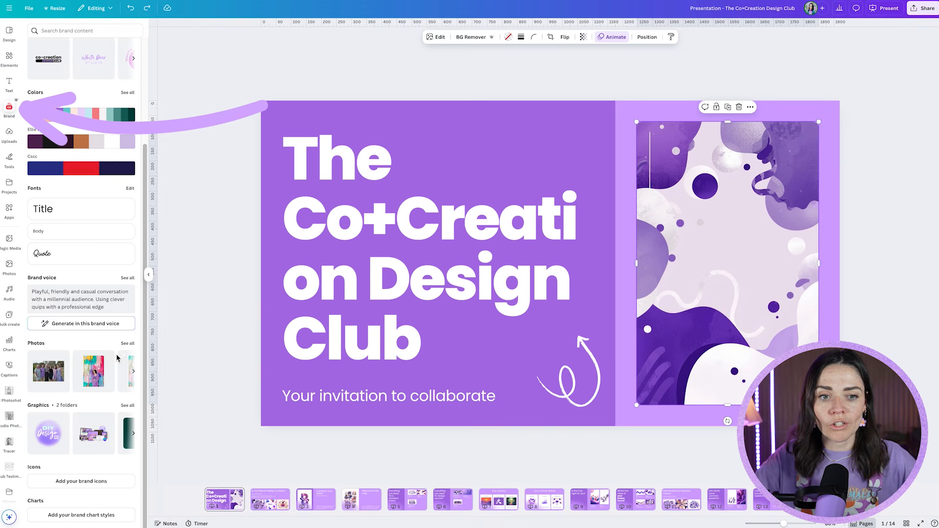
pyautogui.click(127, 343)
pyautogui.moveTo(119, 143); pyautogui.dragTo(747, 176)
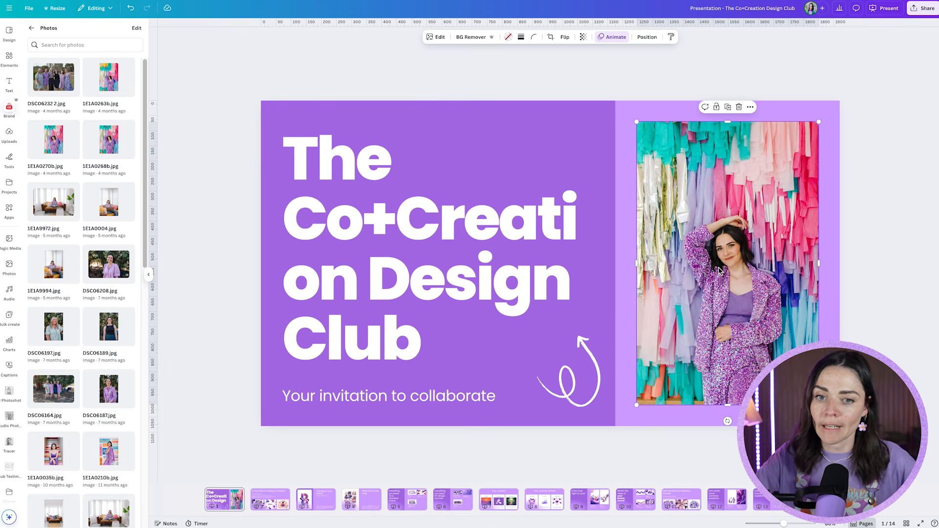
pyautogui.click(582, 397)
# - Resize the cover title to about size 117 so Co+Creation fits on one line above Design Club
pyautogui.click(429, 284)
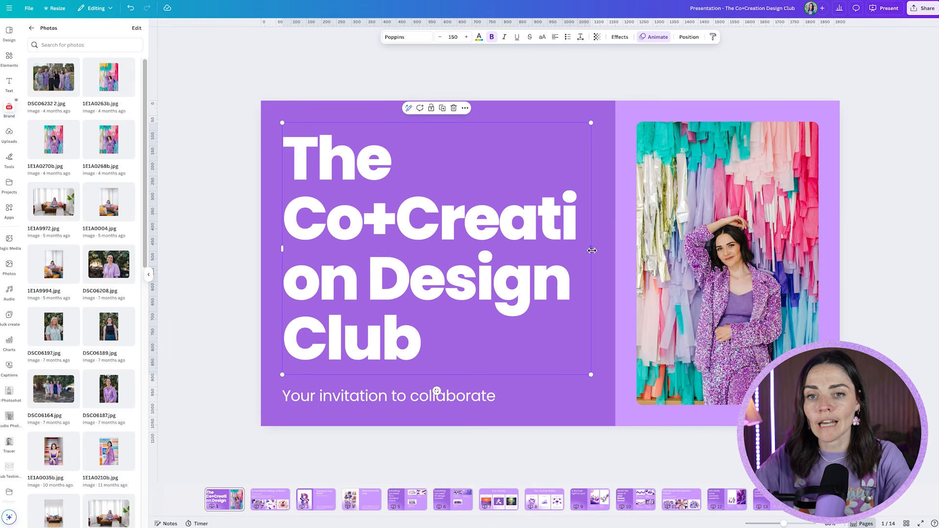
pyautogui.moveTo(592, 251); pyautogui.dragTo(667, 254)
pyautogui.moveTo(666, 315); pyautogui.dragTo(586, 291)
pyautogui.moveTo(575, 286); pyautogui.dragTo(573, 284)
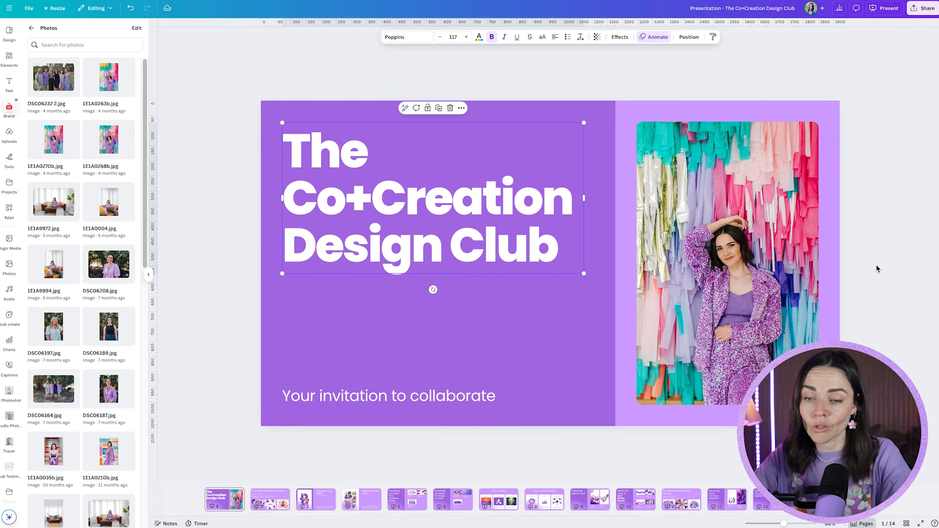
pyautogui.click(885, 265)
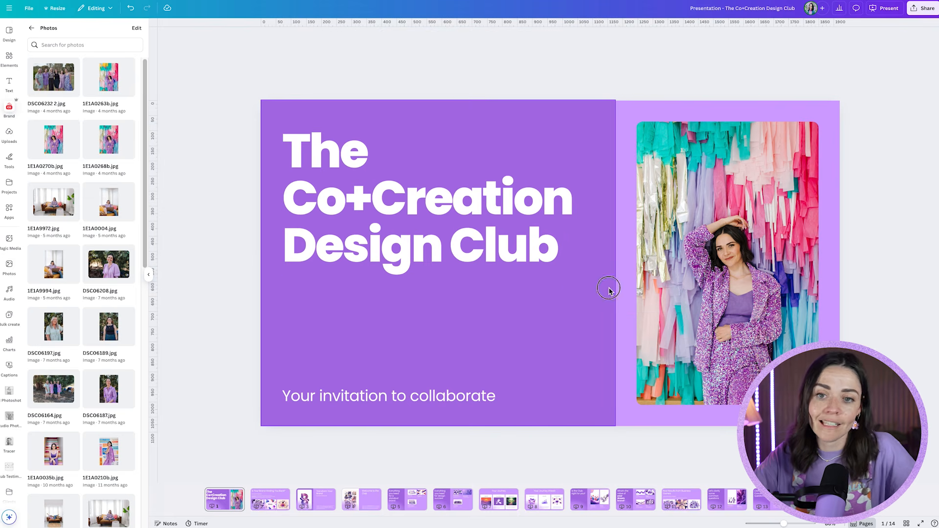
# - Widen the cover's vivid purple panel until it extends behind the photo, and slightly enlarge the subtitle
pyautogui.click(609, 289)
pyautogui.moveTo(614, 265); pyautogui.dragTo(683, 267)
pyautogui.click(876, 266)
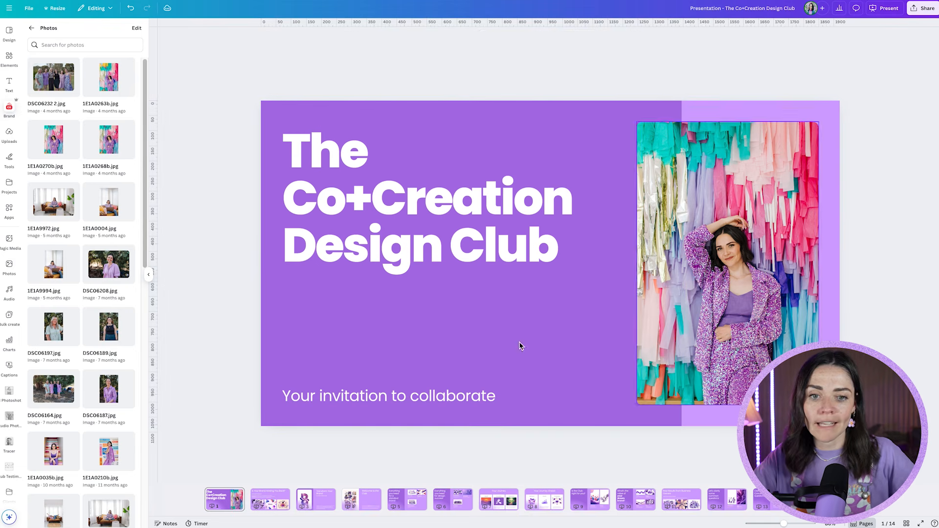
pyautogui.click(422, 396)
pyautogui.moveTo(501, 390); pyautogui.dragTo(521, 384)
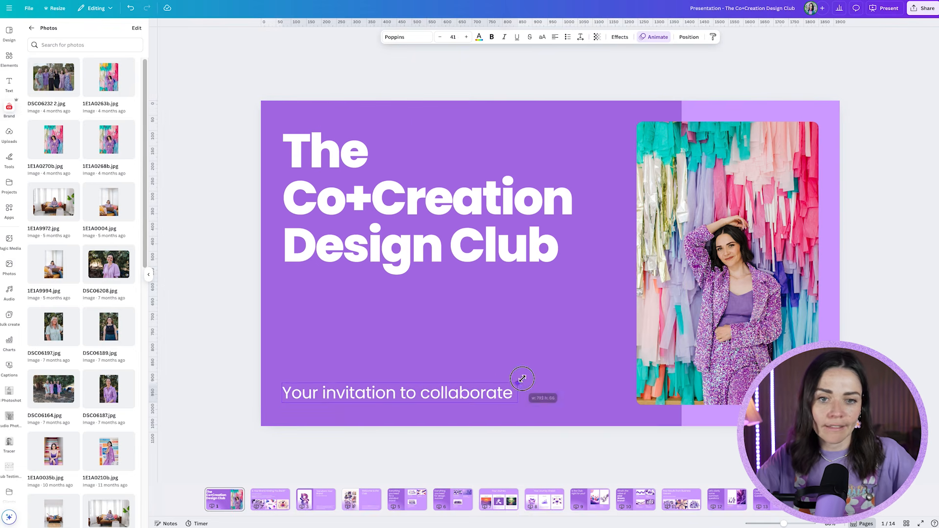
pyautogui.click(240, 344)
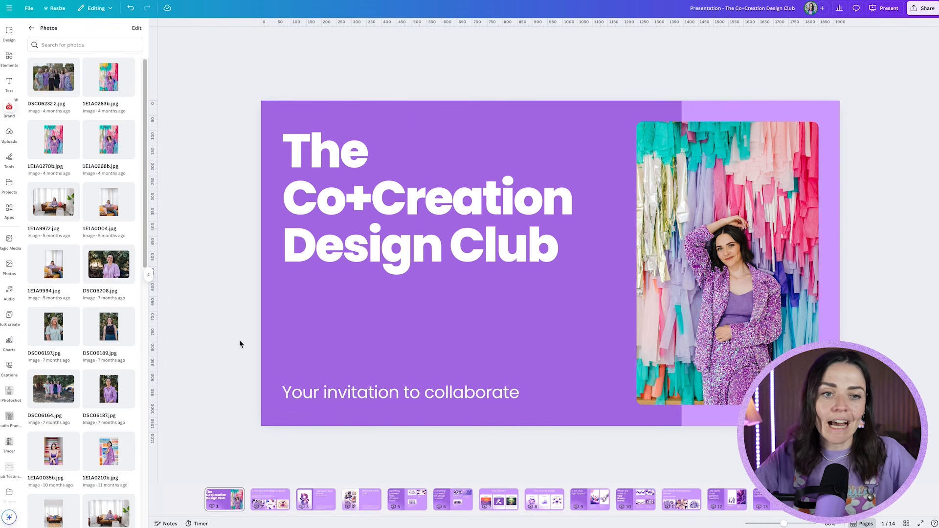
# - Fill the cover's purple panel with the brand graphic Purple Gradient2.png and narrow the panel slightly
pyautogui.click(30, 27)
pyautogui.scroll(-1, 78, 404)
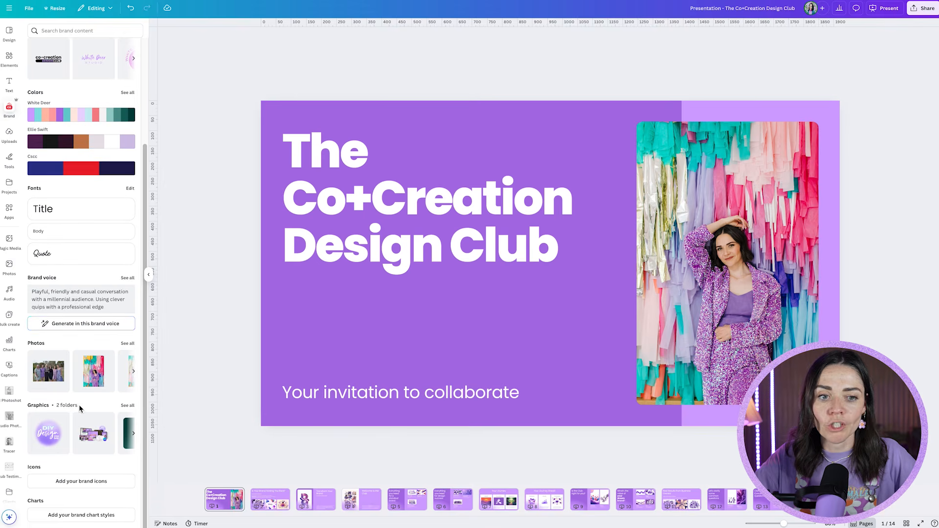
pyautogui.click(126, 405)
pyautogui.scroll(-1, 84, 328)
pyautogui.moveTo(59, 316); pyautogui.dragTo(318, 116)
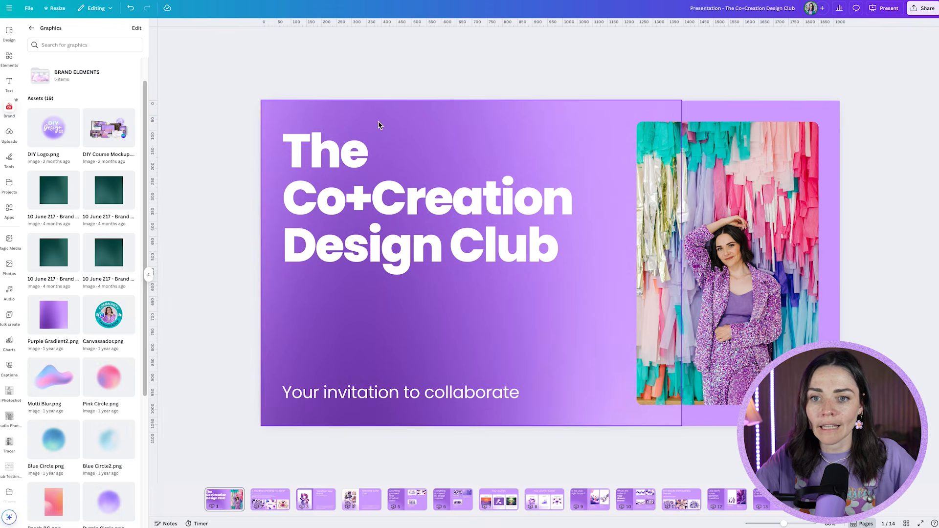
pyautogui.click(582, 152)
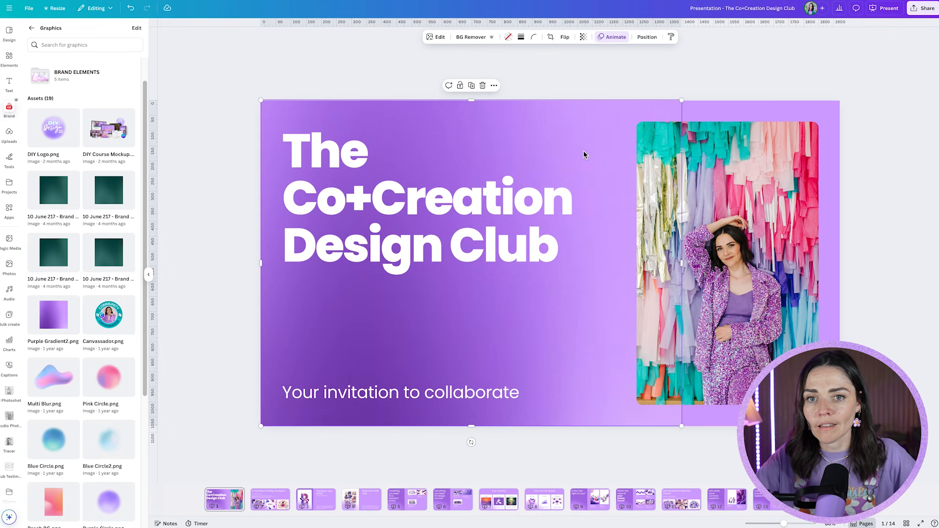
pyautogui.moveTo(681, 262); pyautogui.dragTo(662, 266)
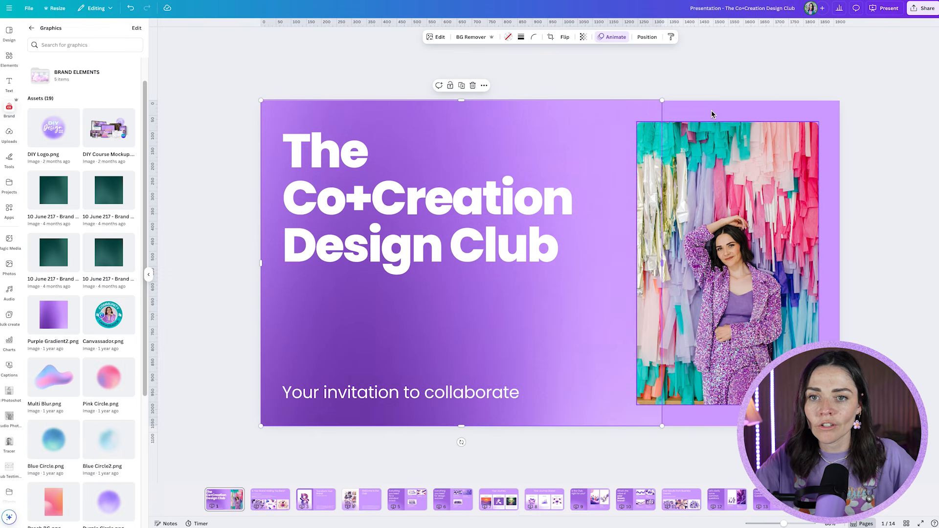
# - Set the cover background to White Deer's off-white and place Multi Blur.png across the lower edge, overlapping the photo's base
pyautogui.click(711, 111)
pyautogui.click(550, 37)
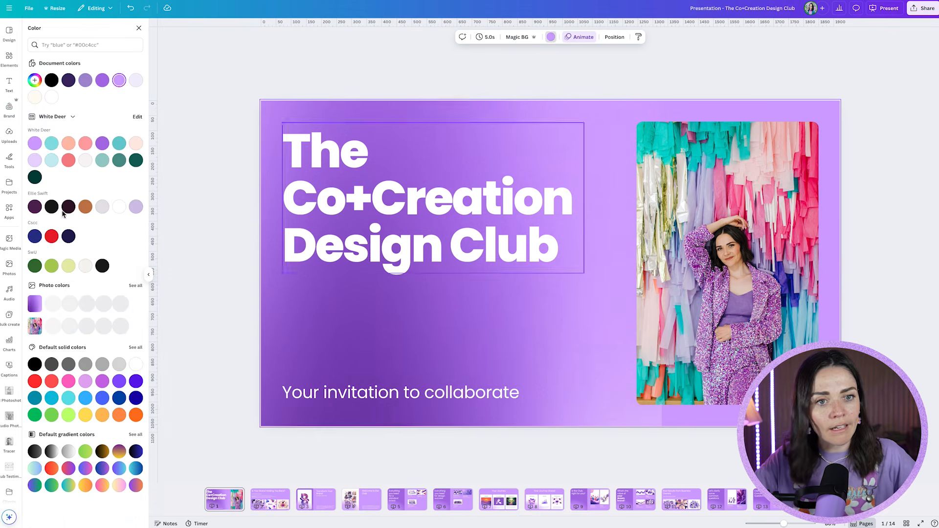
pyautogui.click(85, 160)
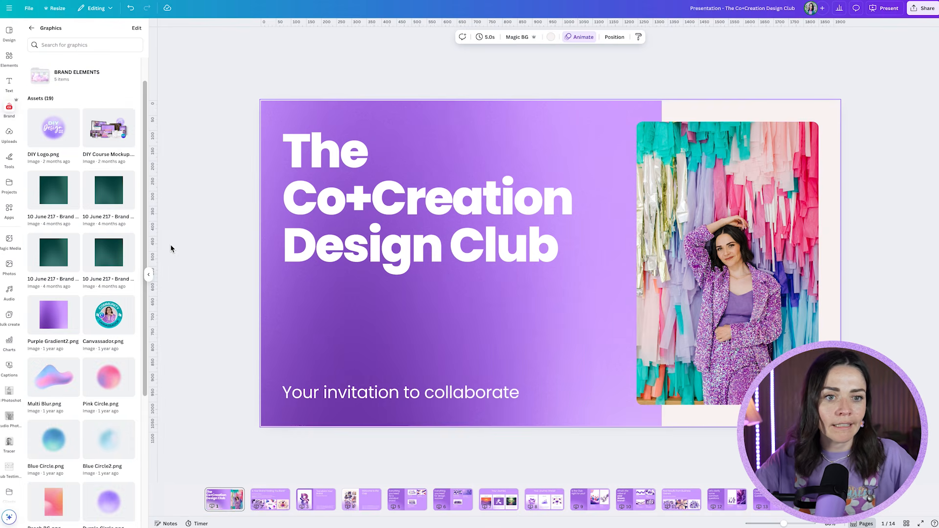
pyautogui.moveTo(53, 374); pyautogui.dragTo(658, 434)
pyautogui.moveTo(886, 282); pyautogui.dragTo(776, 351)
# - Search elements for "butterfly retro collage" and place a small black-and-white butterfly at the photo's lower corner, beside the blurred shape
pyautogui.click(14, 62)
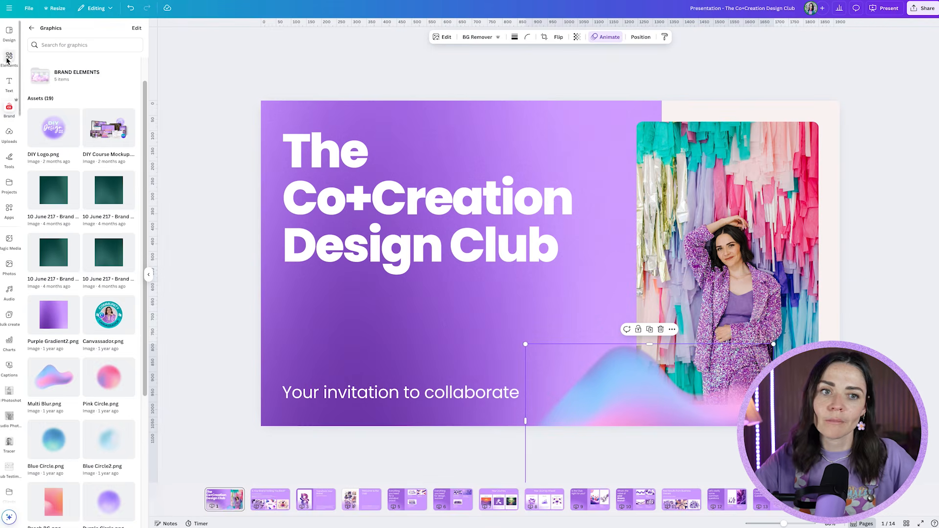
pyautogui.click(49, 31)
pyautogui.write('butterfly retro collage')
pyautogui.press('Return')
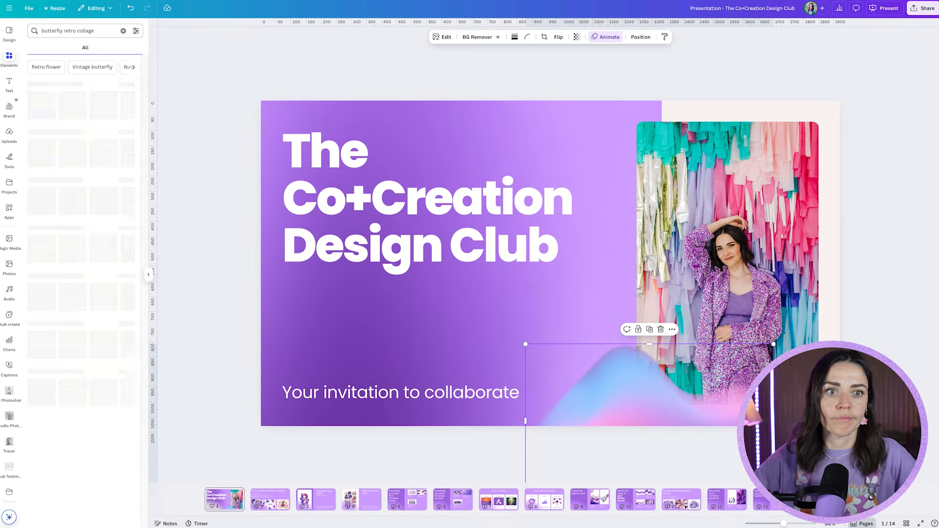
pyautogui.scroll(-5, 100, 179)
pyautogui.moveTo(46, 324); pyautogui.dragTo(808, 222)
pyautogui.moveTo(871, 273); pyautogui.dragTo(802, 206)
pyautogui.moveTo(773, 184); pyautogui.dragTo(655, 354)
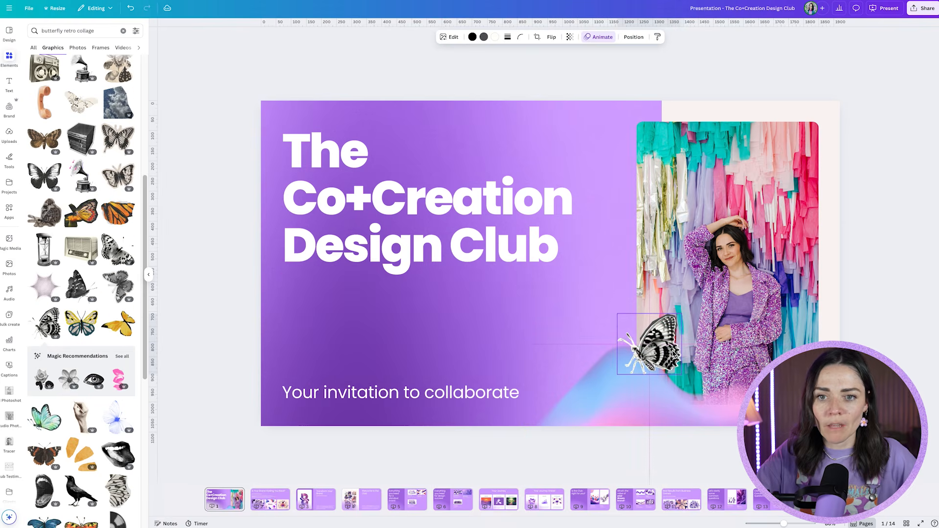
pyautogui.click(914, 354)
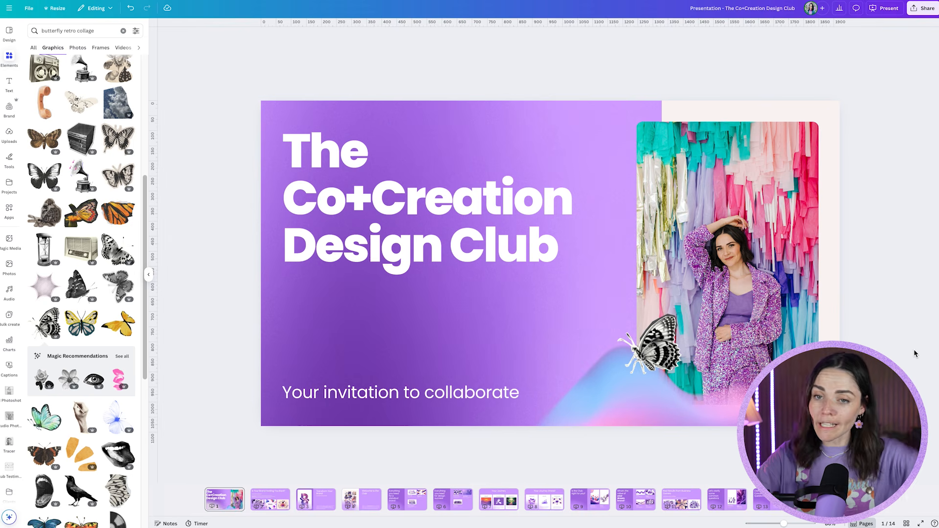
# - Add Purple Gradient2.png to slide 2 and make it the slide's background
pyautogui.click(260, 507)
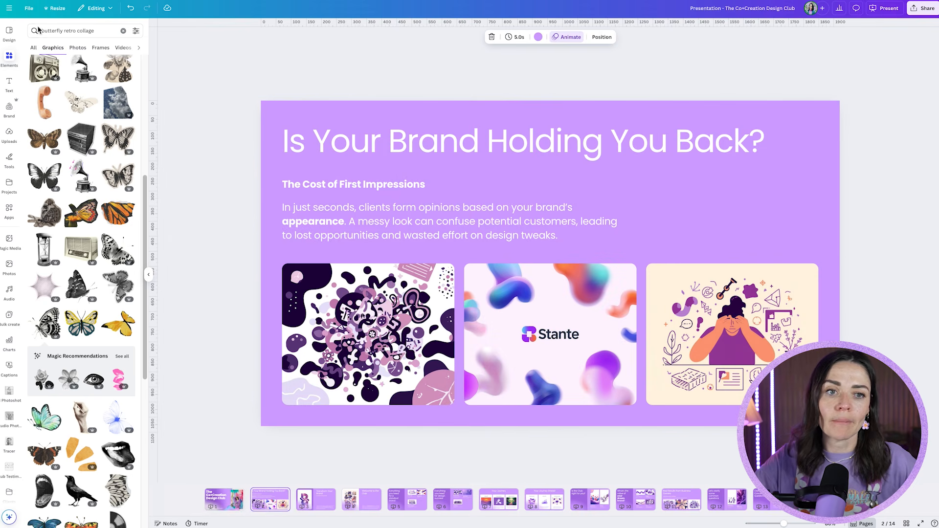
pyautogui.click(11, 110)
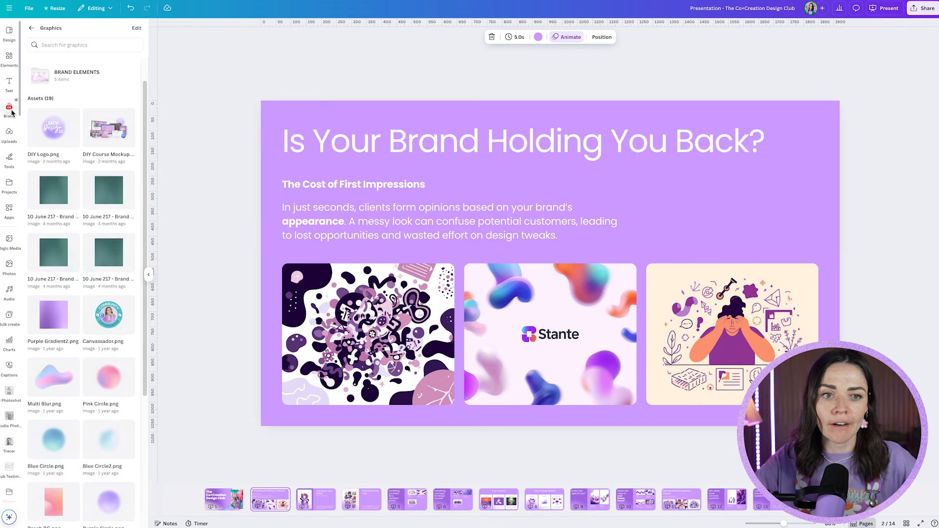
pyautogui.moveTo(49, 322); pyautogui.dragTo(275, 213)
pyautogui.rightClick(276, 272)
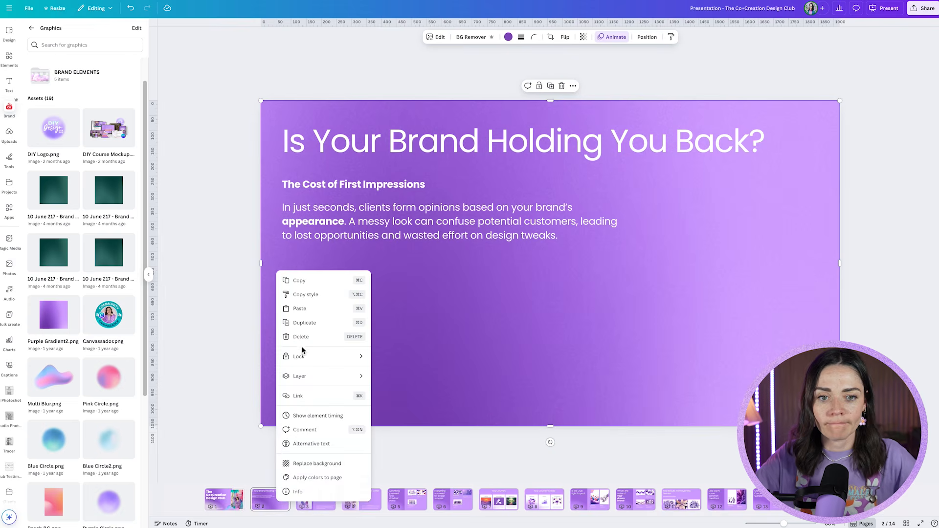
pyautogui.click(313, 466)
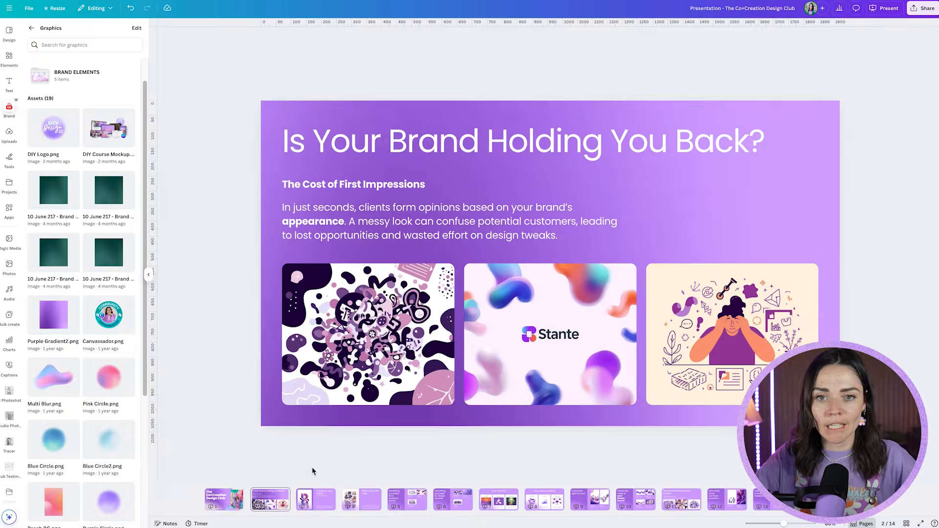
# - Delete the illustration of the stressed person from the third image frame on slide 2
pyautogui.click(742, 330)
pyautogui.press('Delete')
pyautogui.press('Delete')
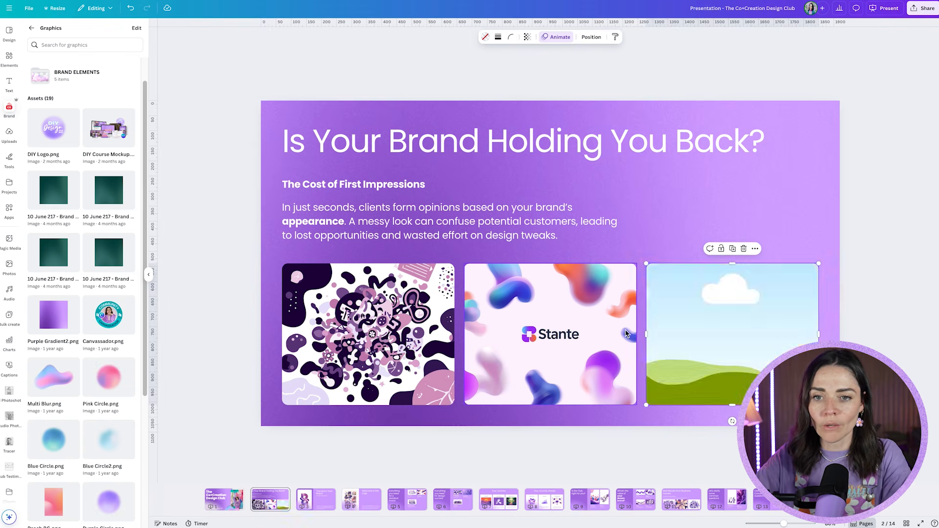